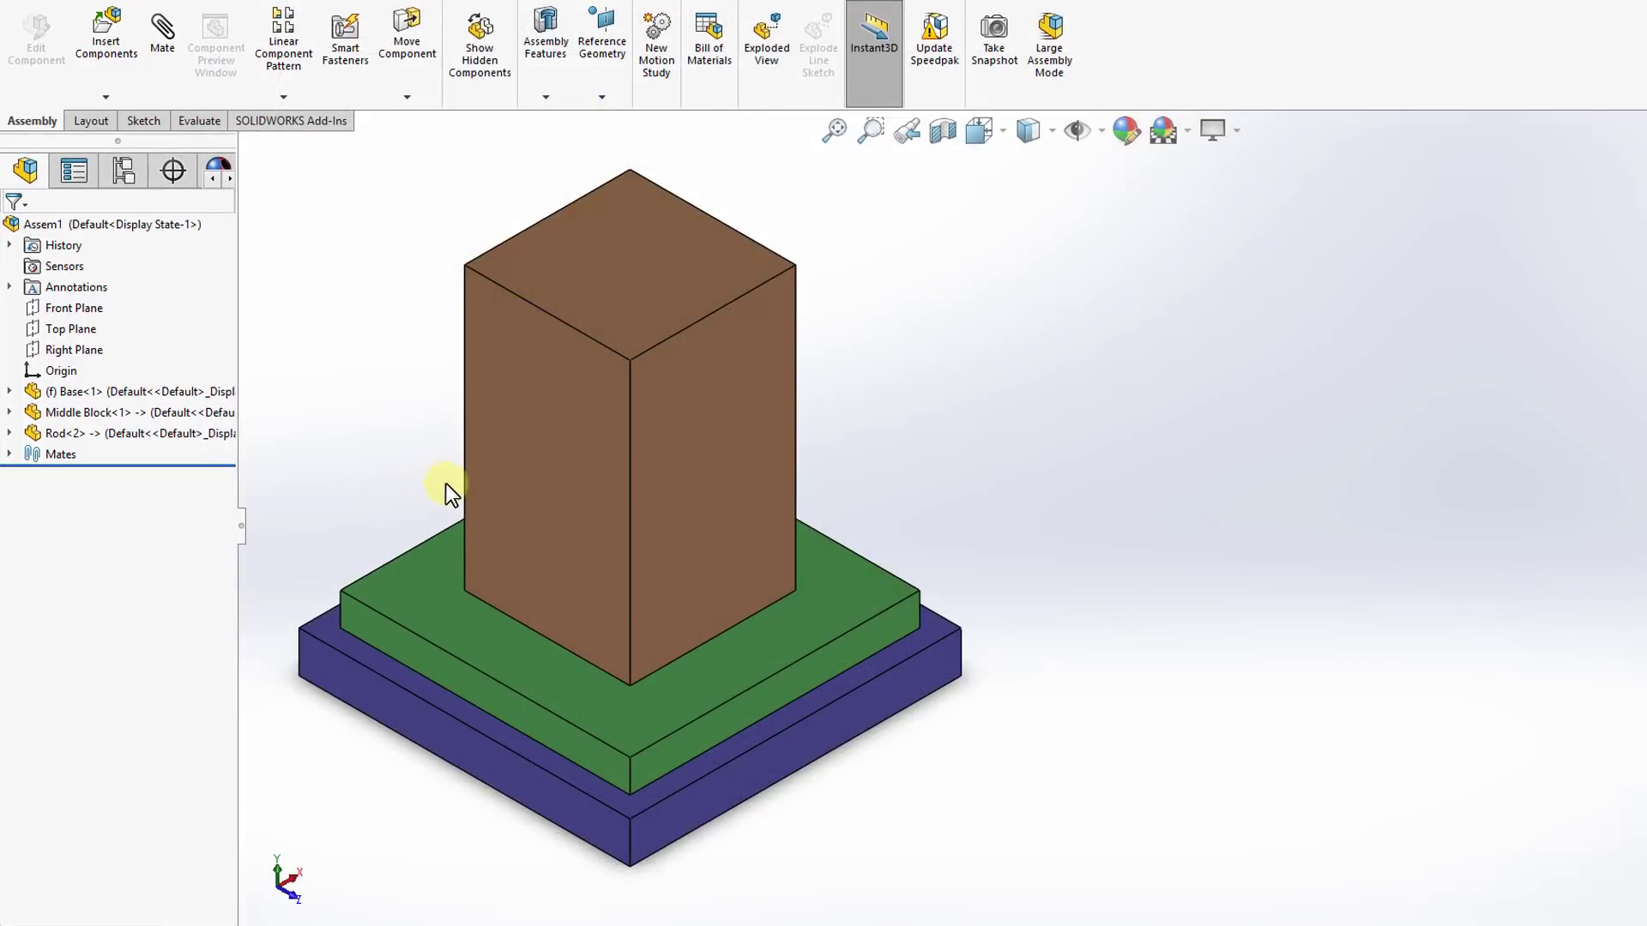
# Start an Extruded Cut from the Assembly Features list so it awaits a sketch face
pyautogui.scroll(2, 646, 570)
pyautogui.scroll(-3, 704, 549)
pyautogui.scroll(2, 664, 469)
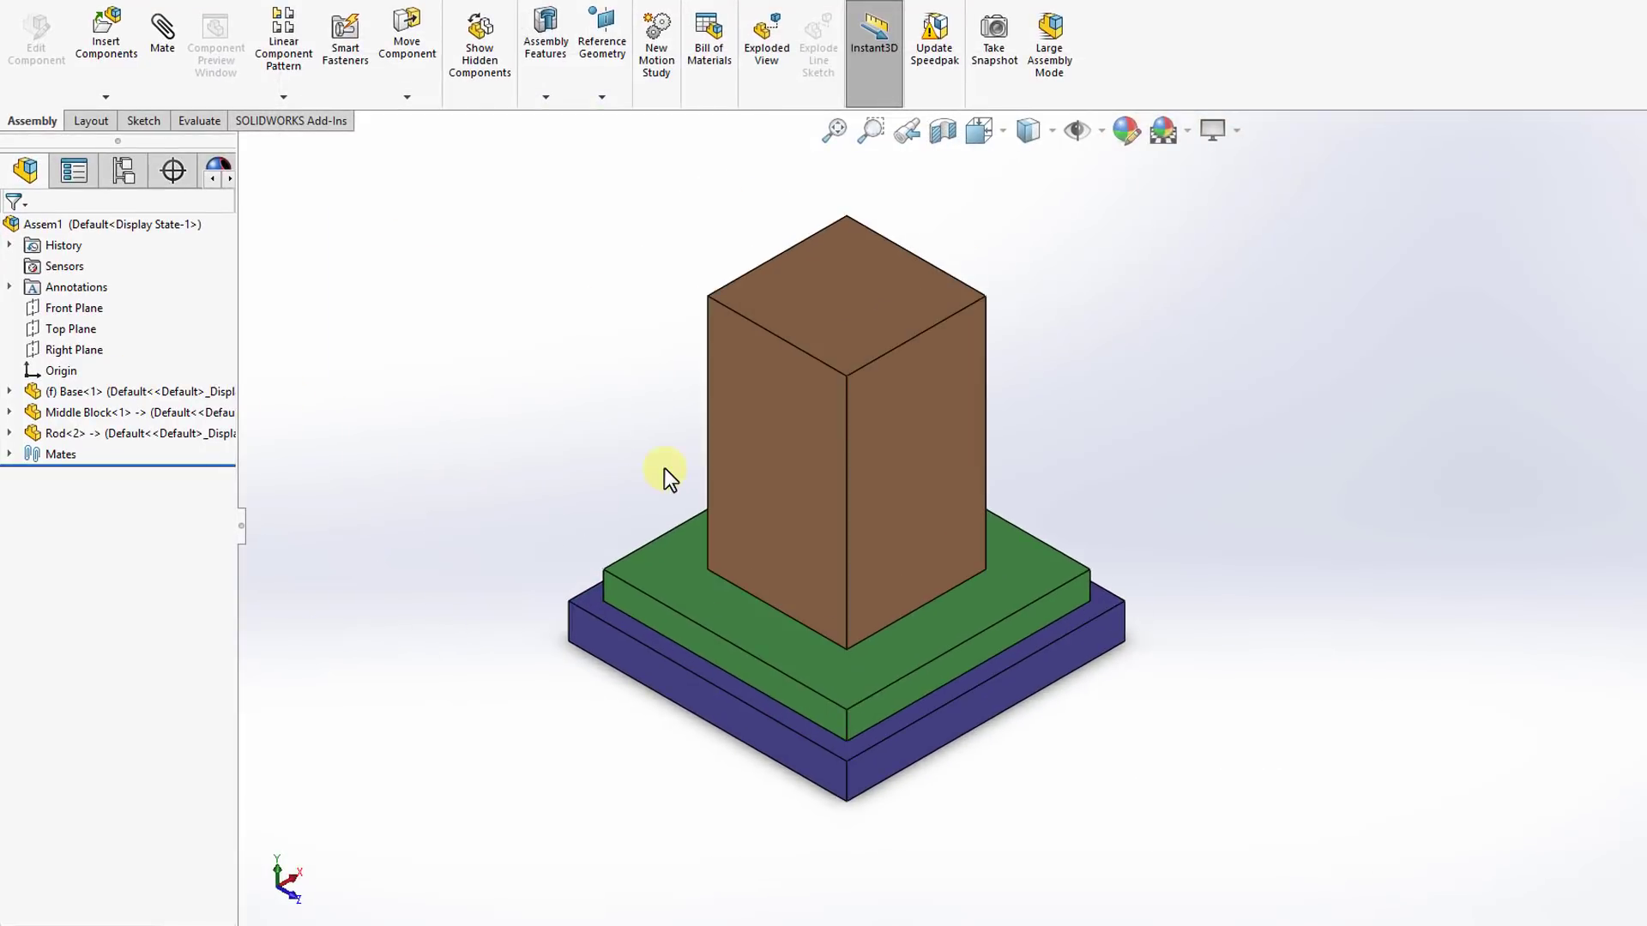
pyautogui.scroll(-1, 723, 476)
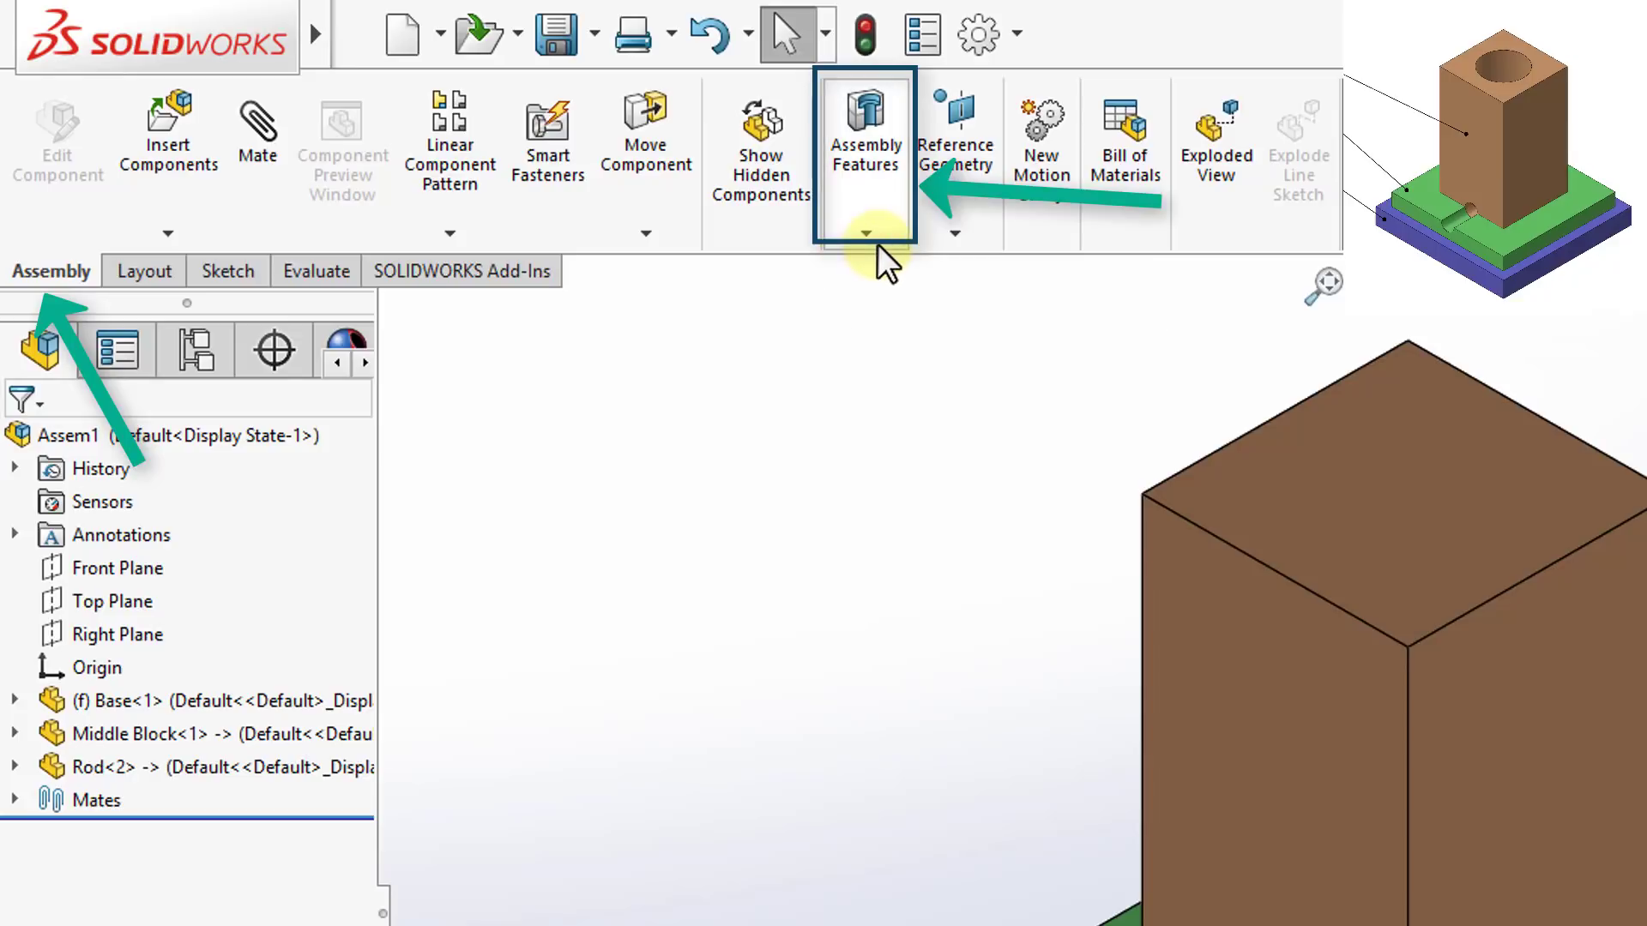
pyautogui.click(868, 238)
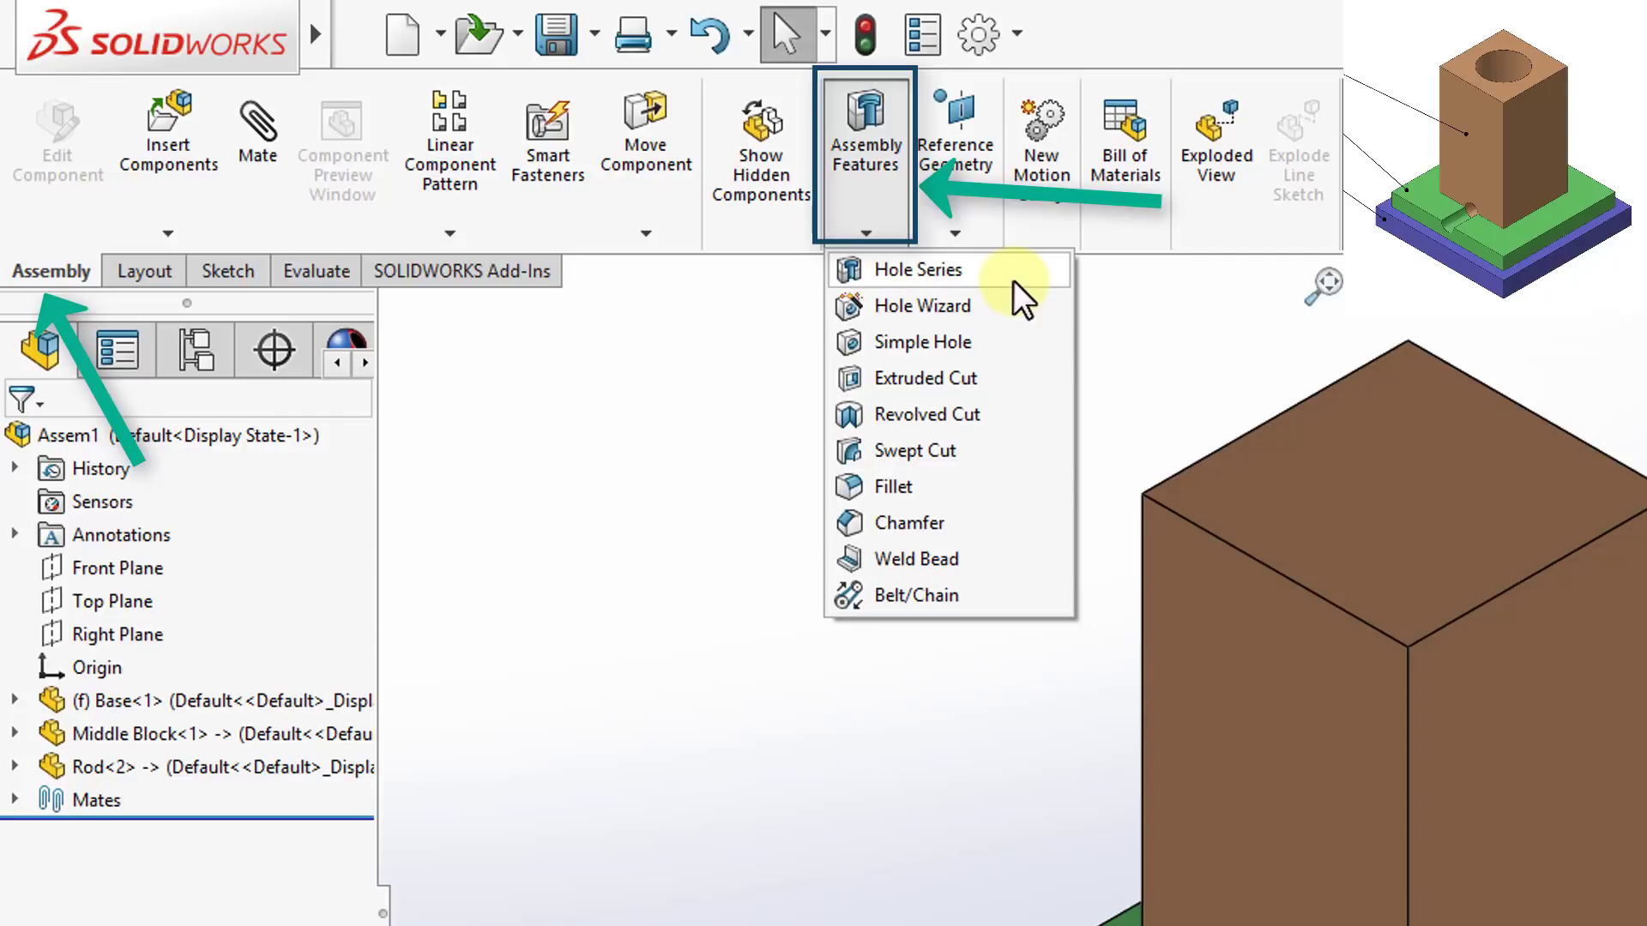
pyautogui.click(980, 388)
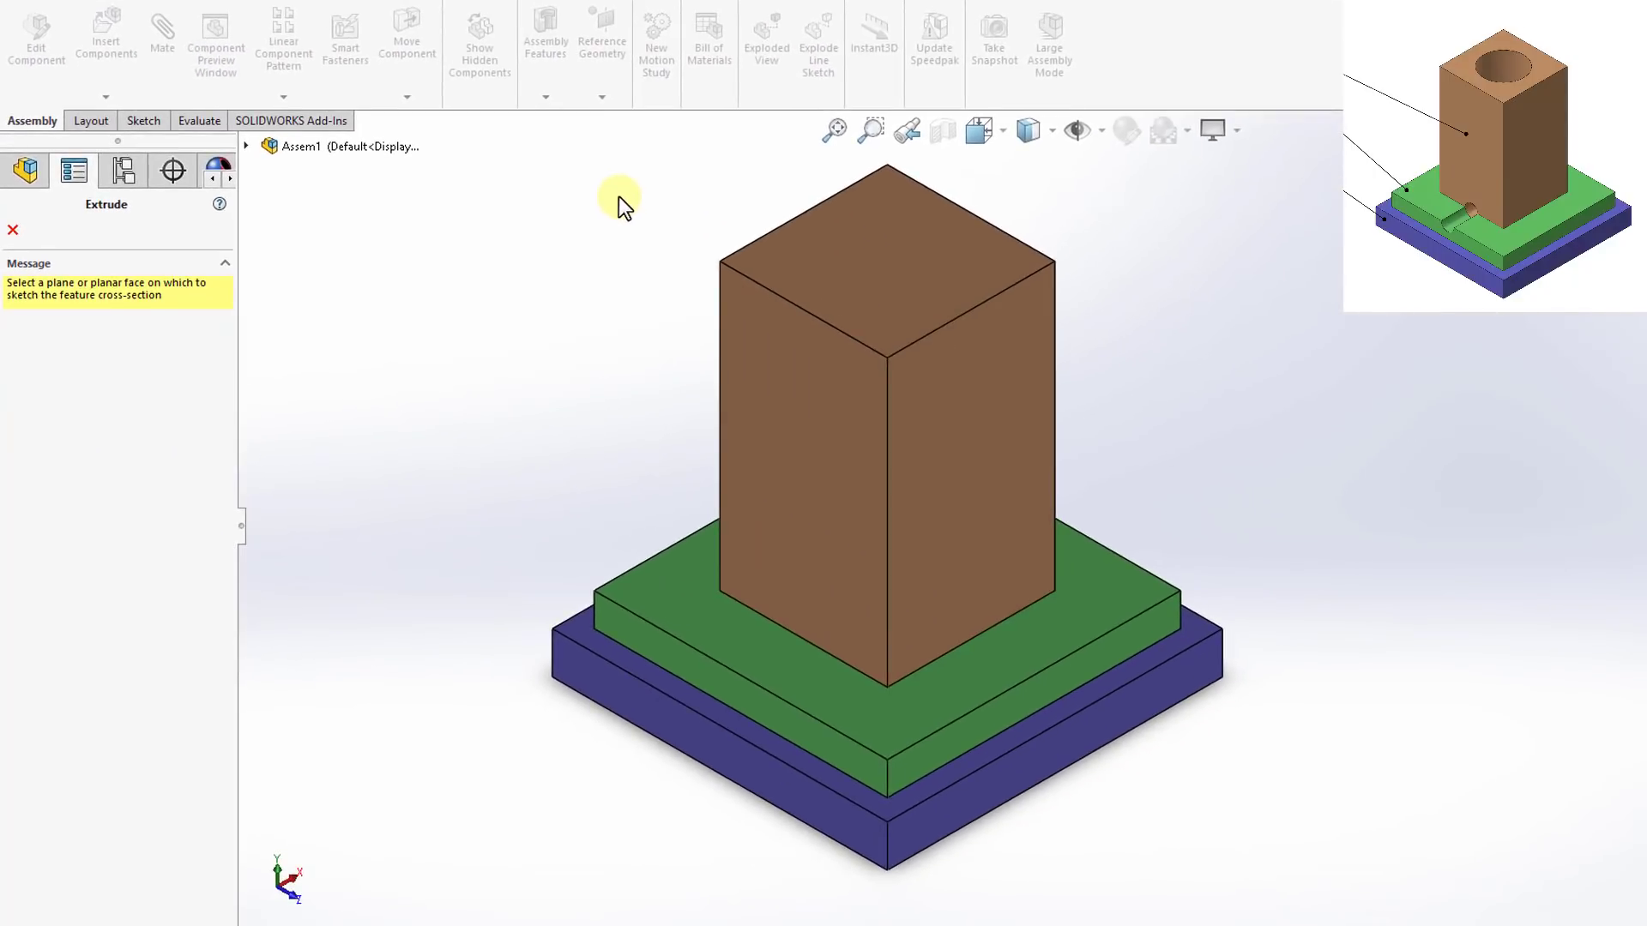
# Sketch a circle centred on the brown block's top face, viewed normal to it
pyautogui.click(889, 274)
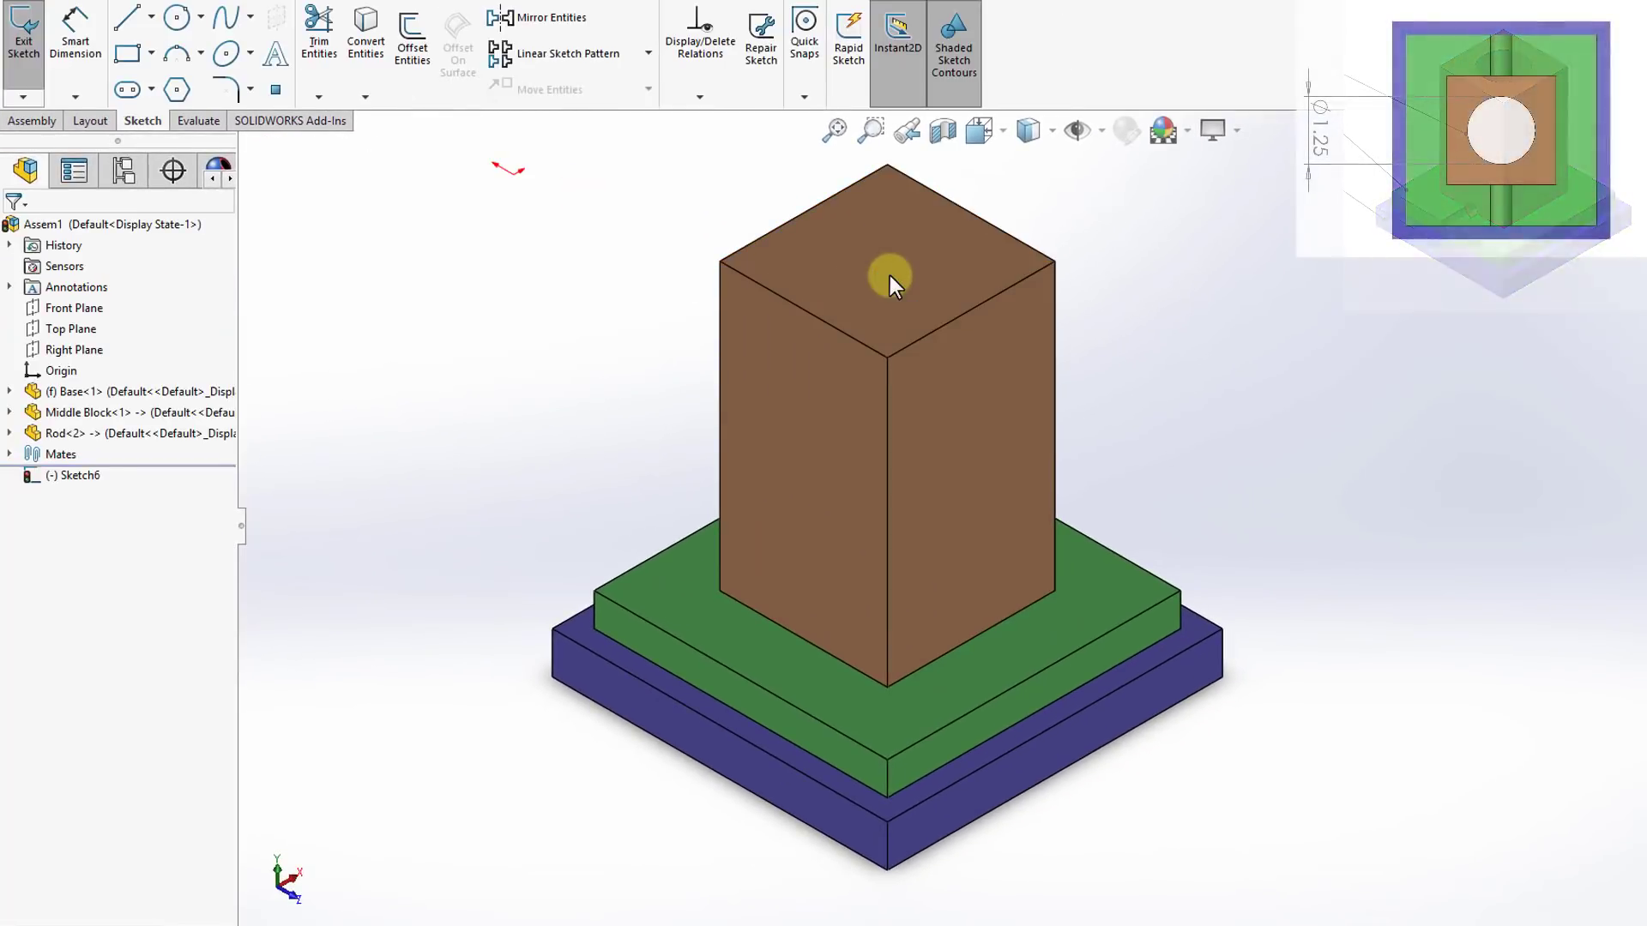
pyautogui.click(128, 440)
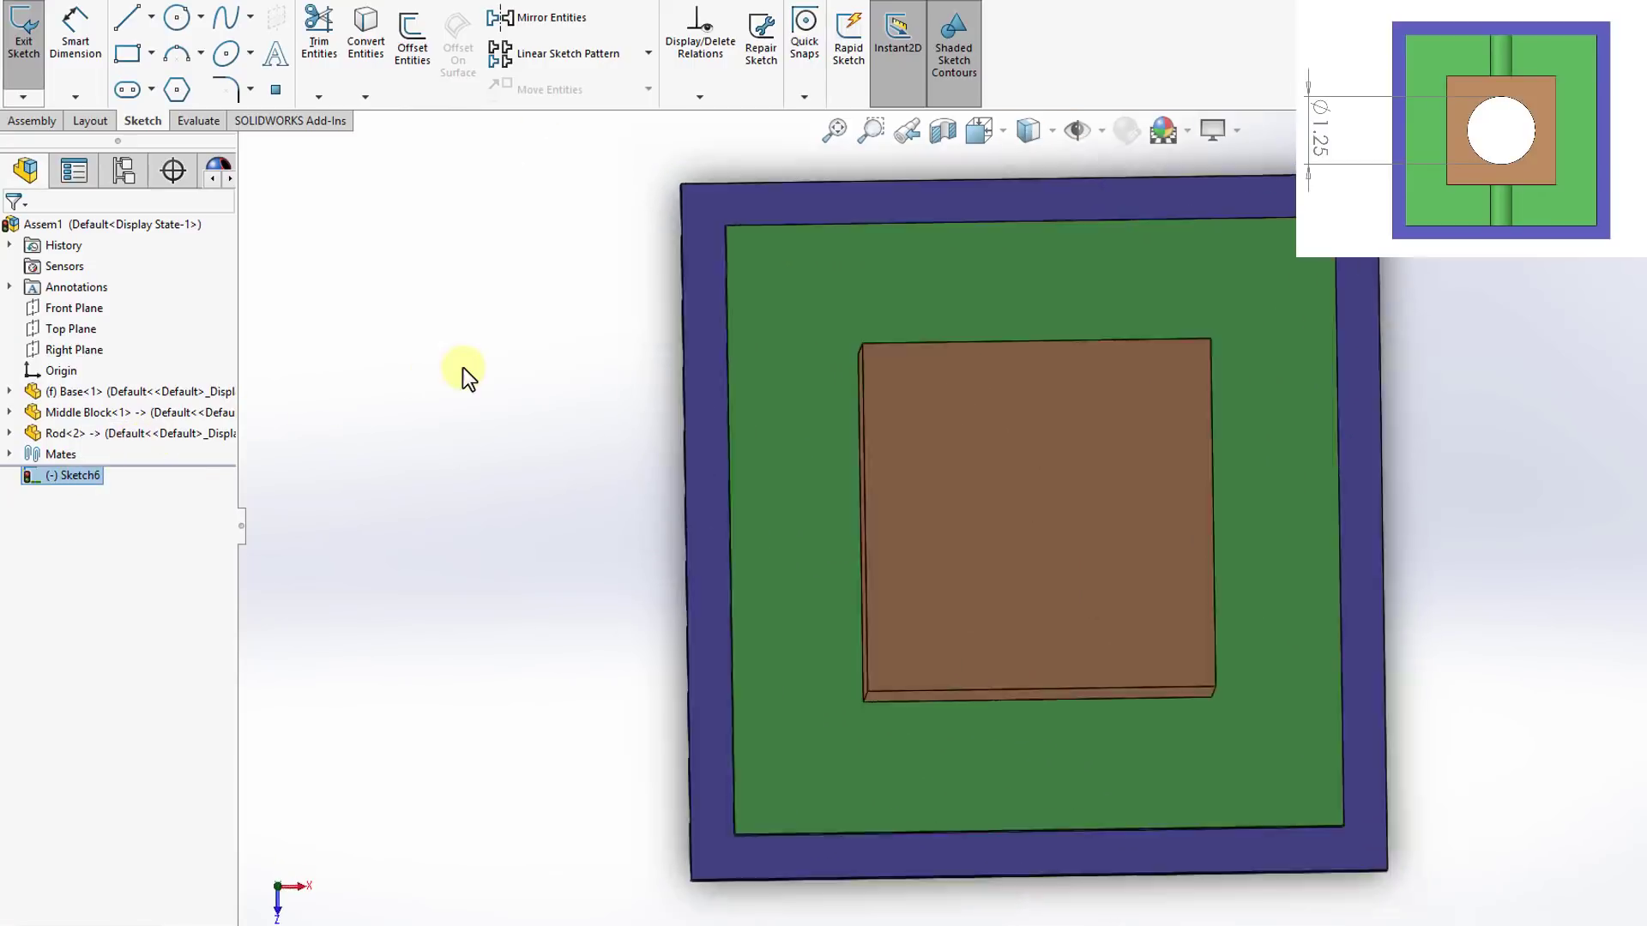
pyautogui.click(175, 19)
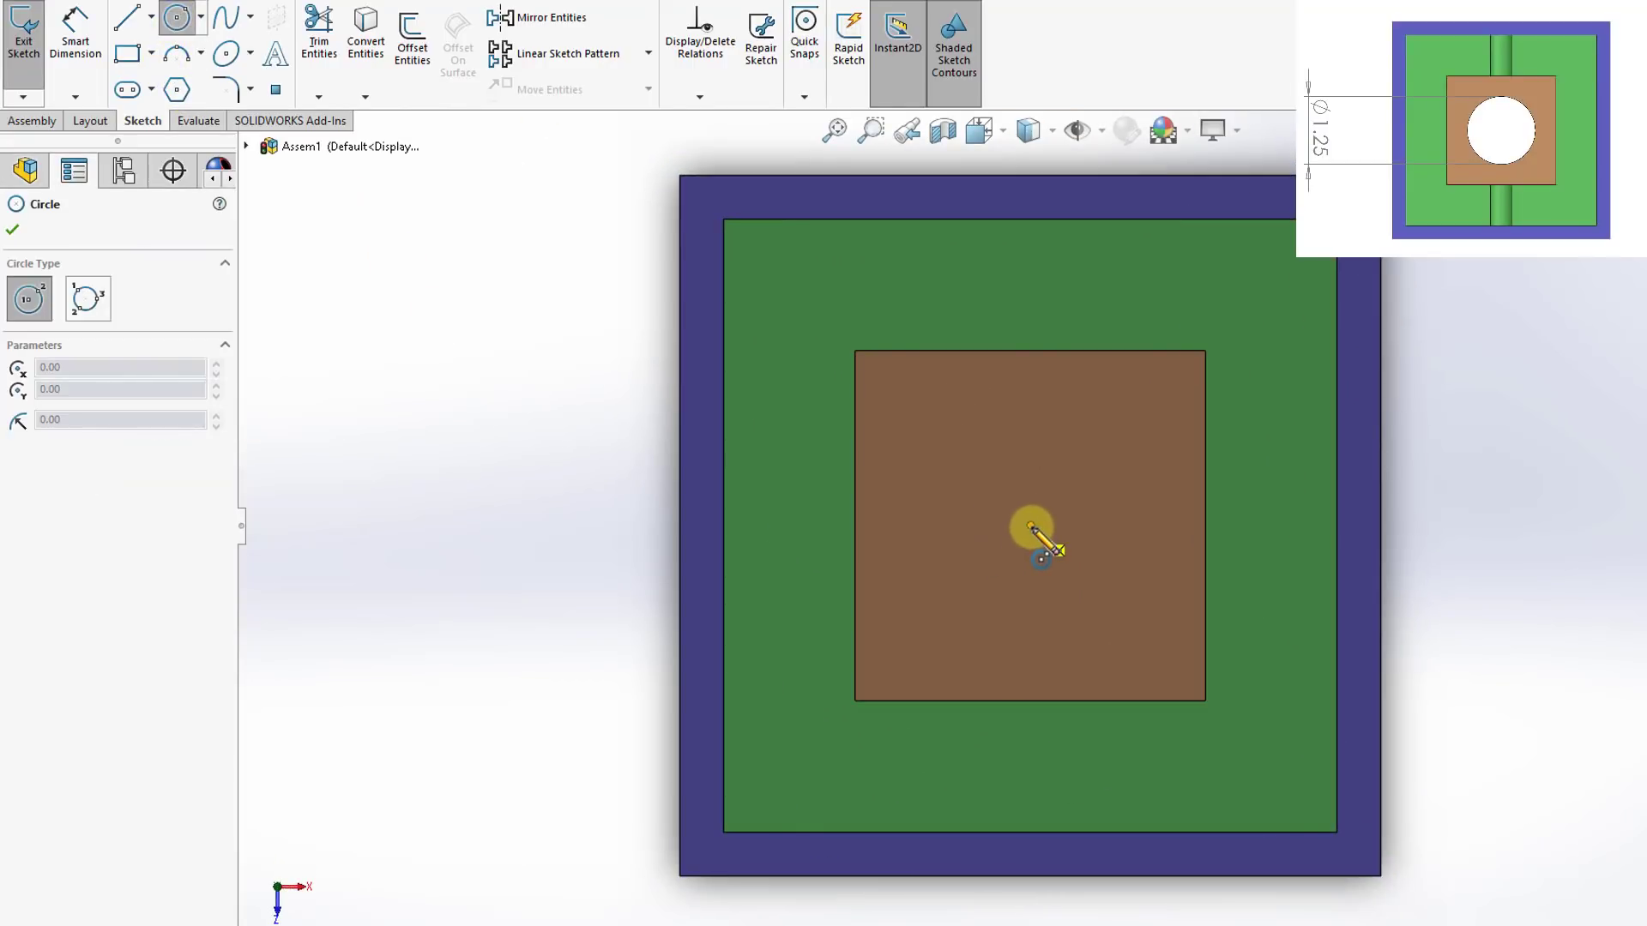
pyautogui.click(1030, 526)
pyautogui.click(923, 595)
# Dimension the circle to a 1.25 in diameter and return to isometric view
pyautogui.click(76, 34)
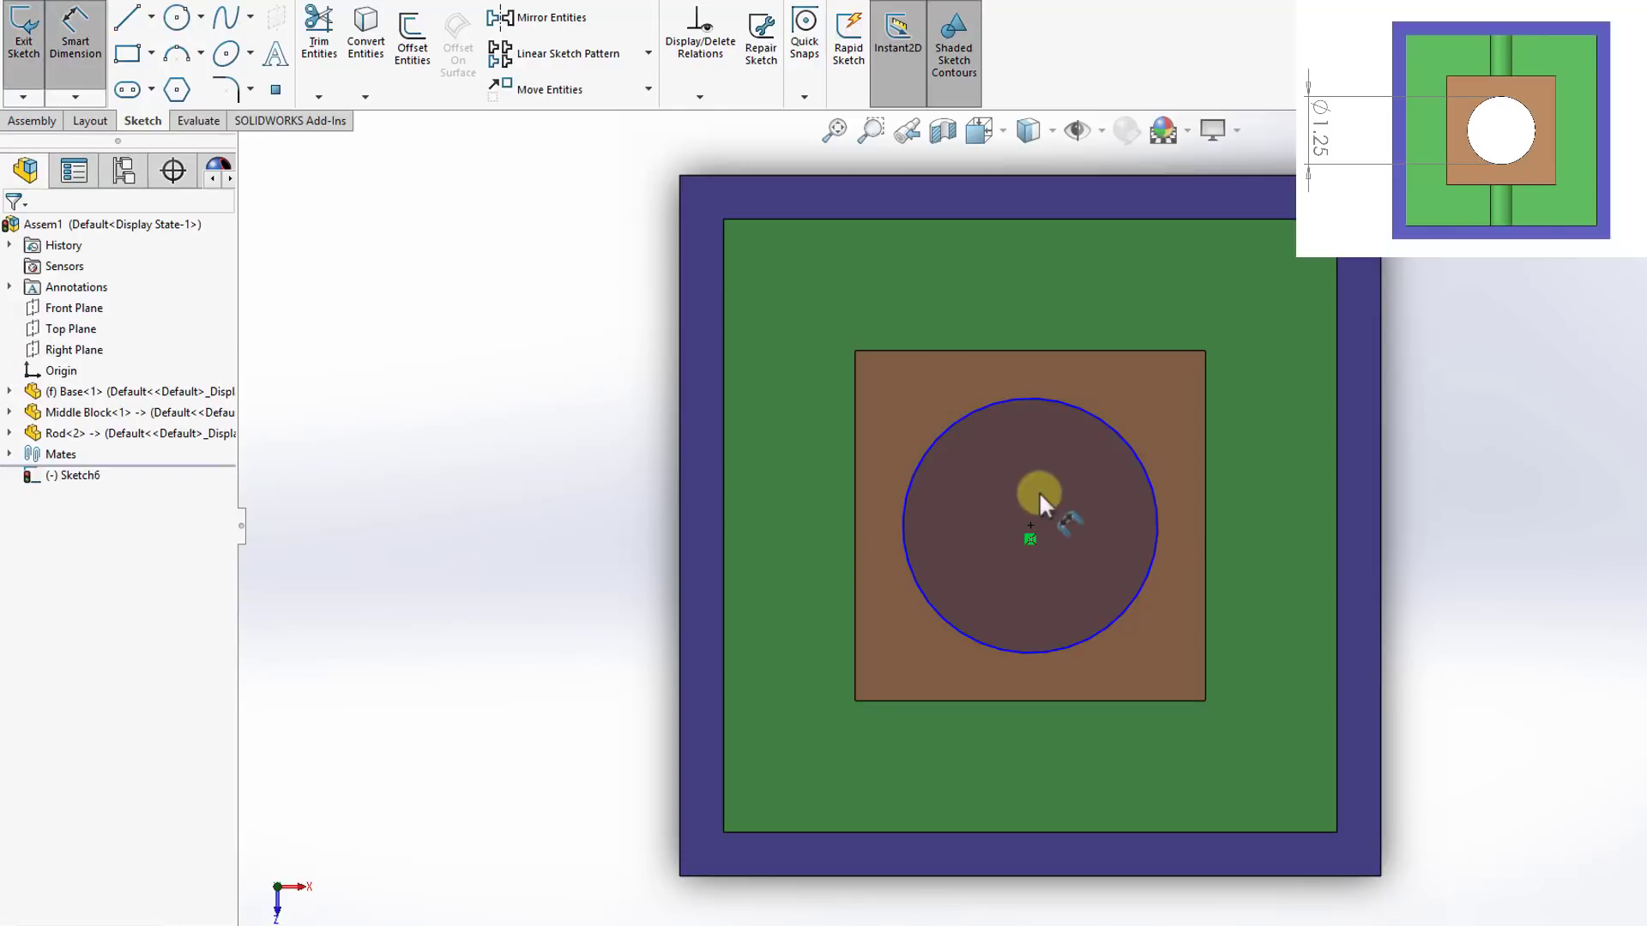
pyautogui.click(1159, 513)
pyautogui.click(1557, 532)
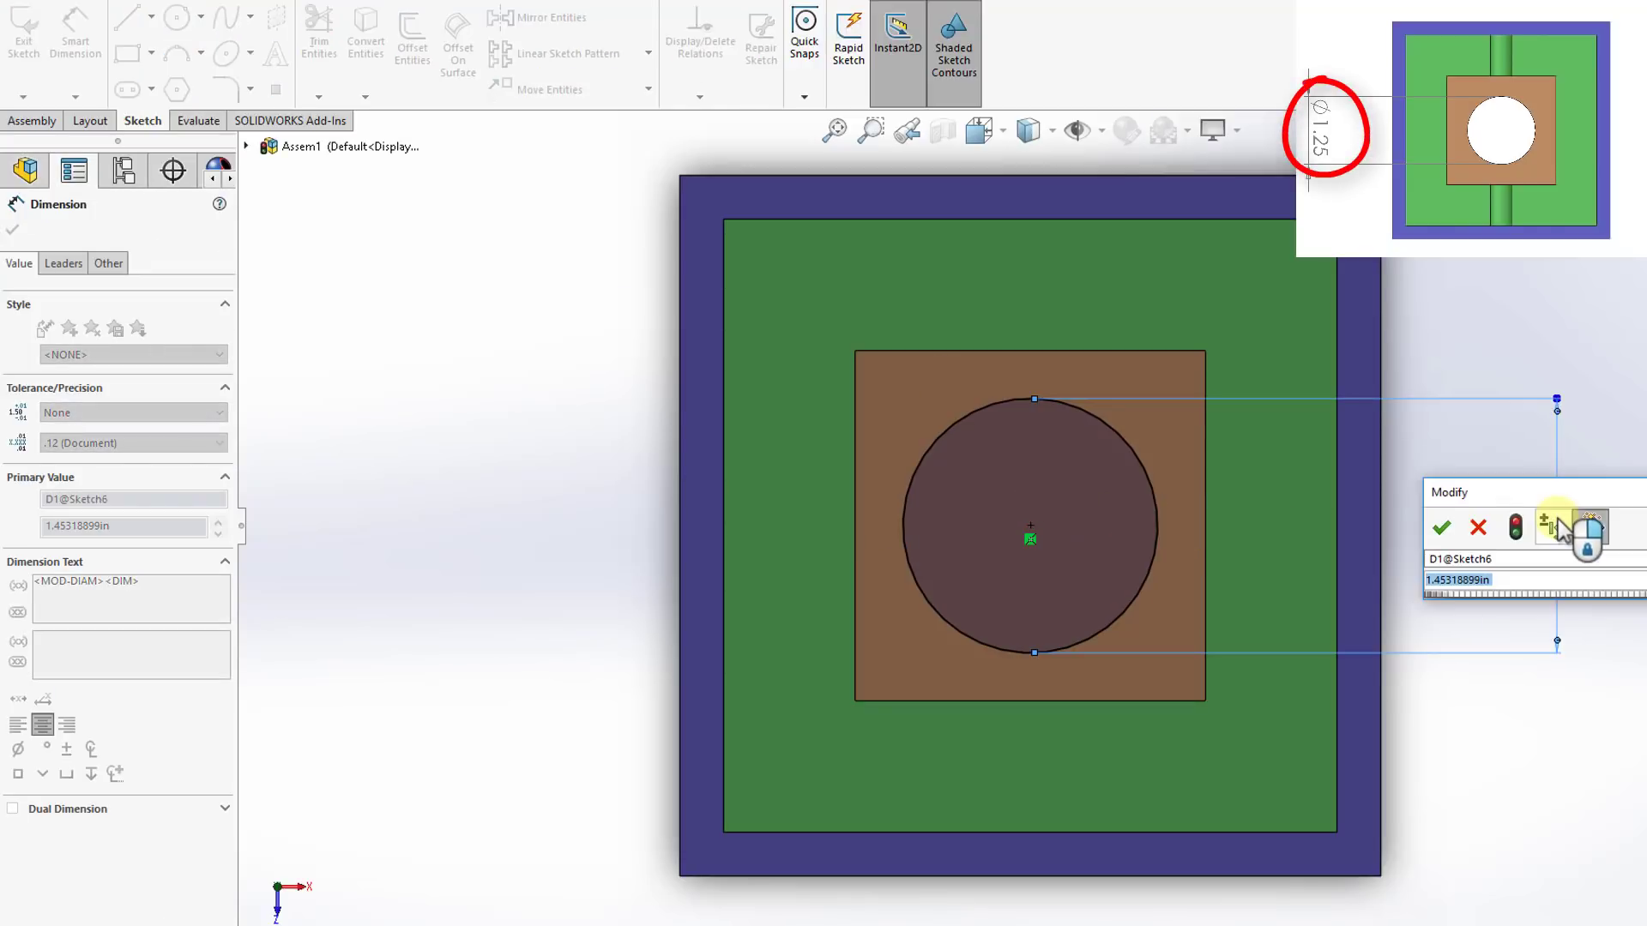
pyautogui.write('1.25')
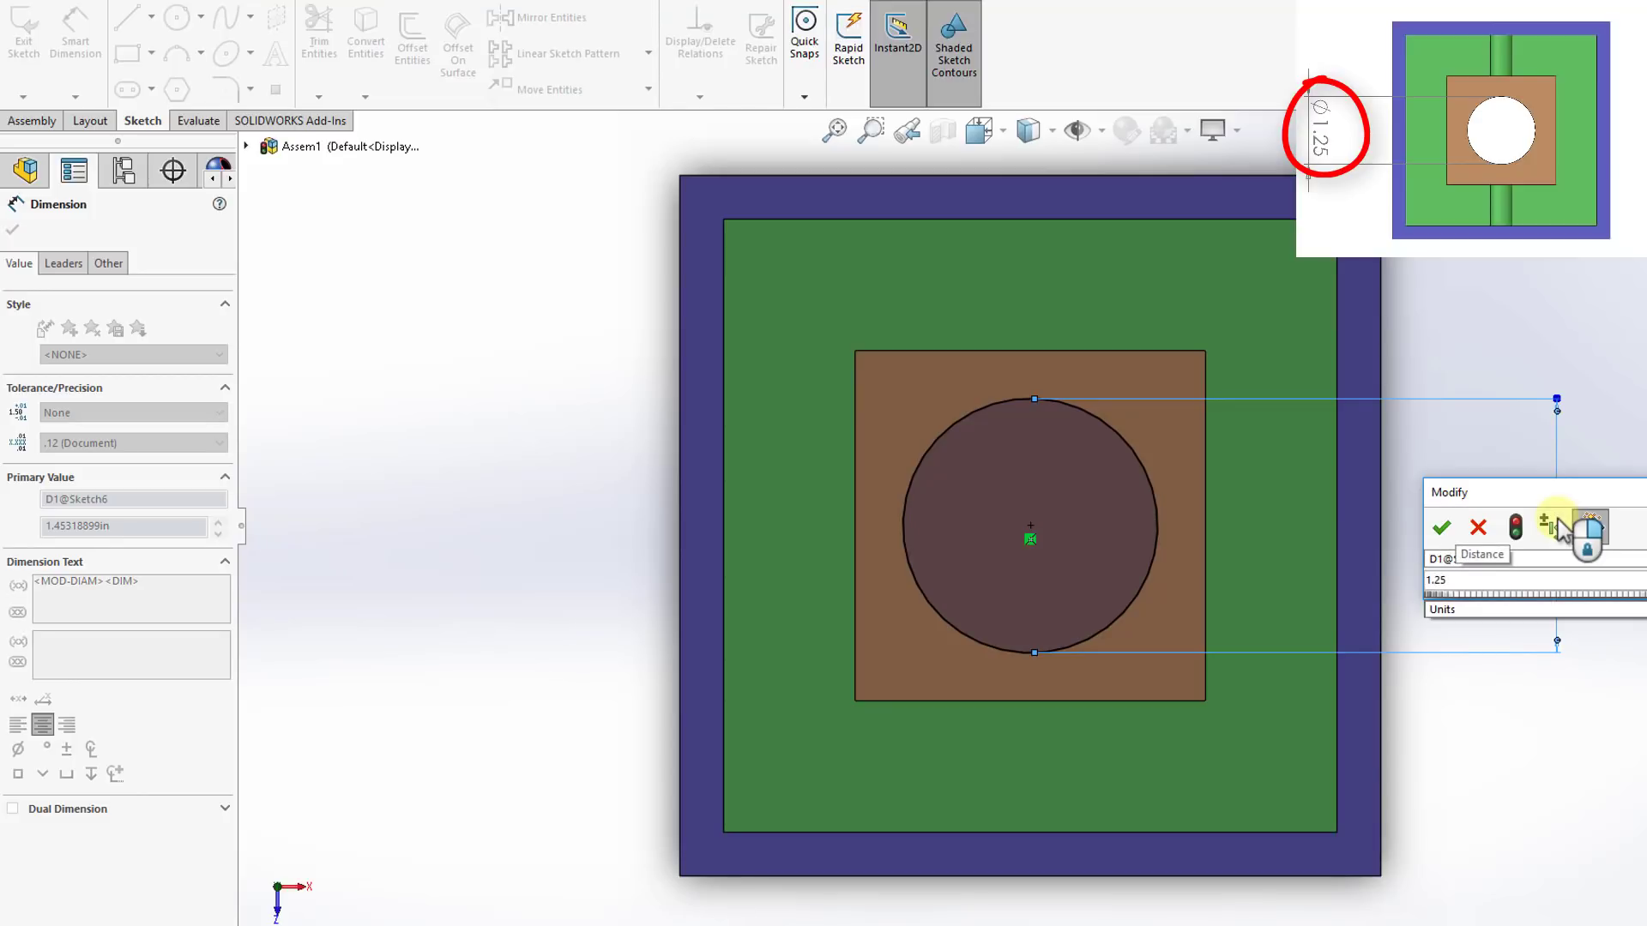
pyautogui.press('Return')
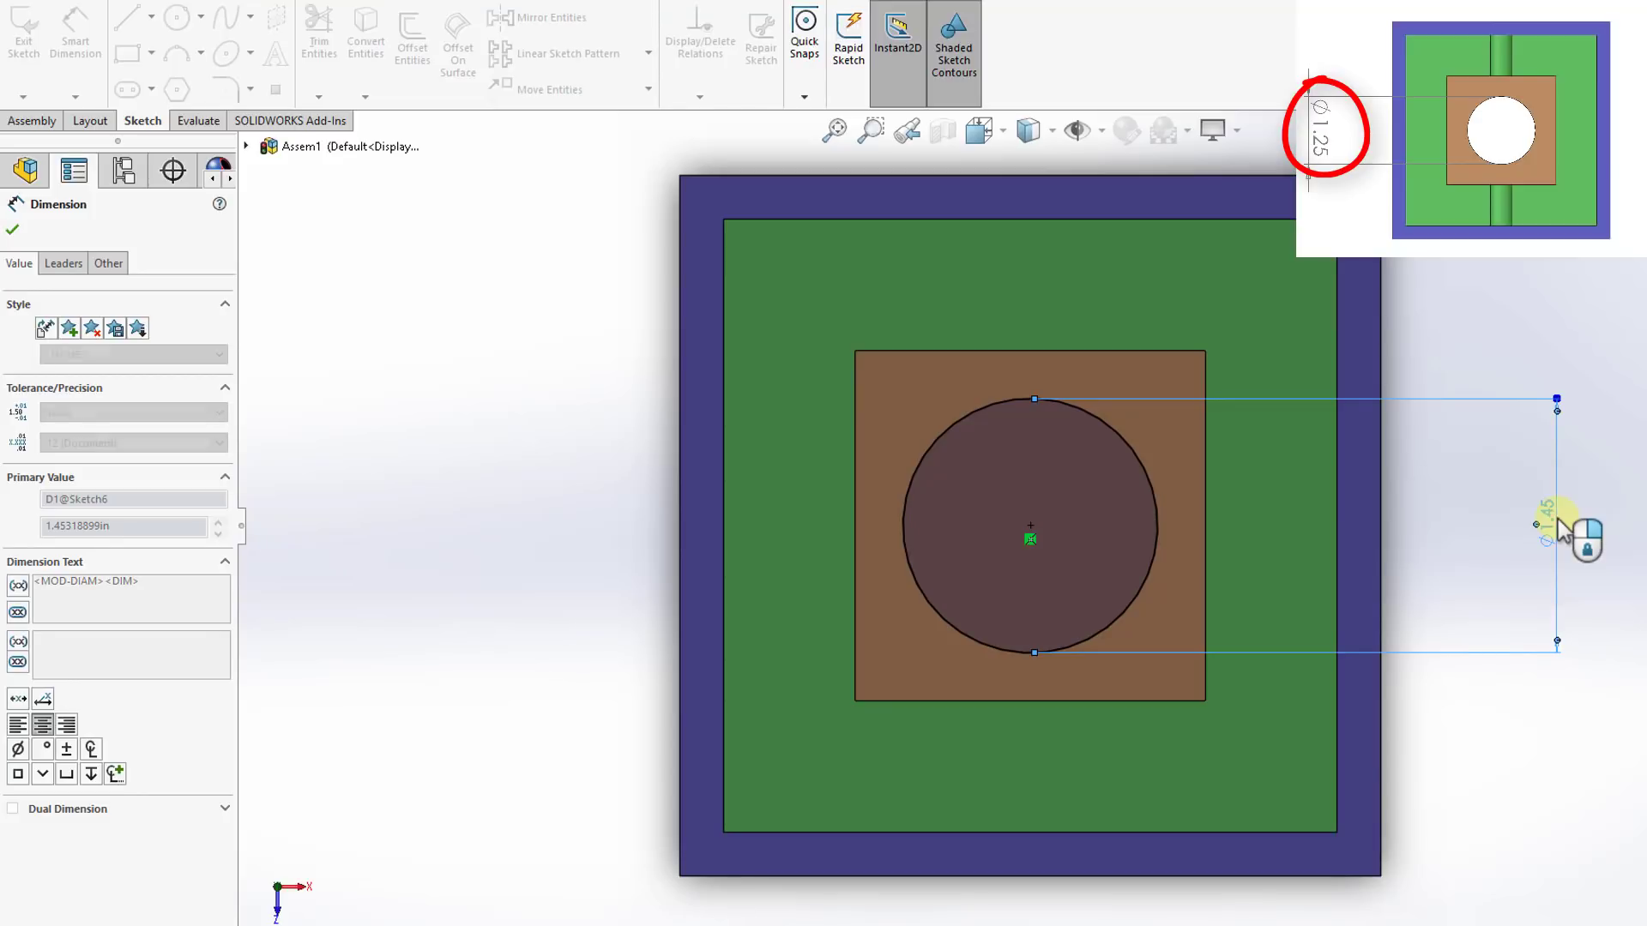
pyautogui.hotkey('ctrl', '7')
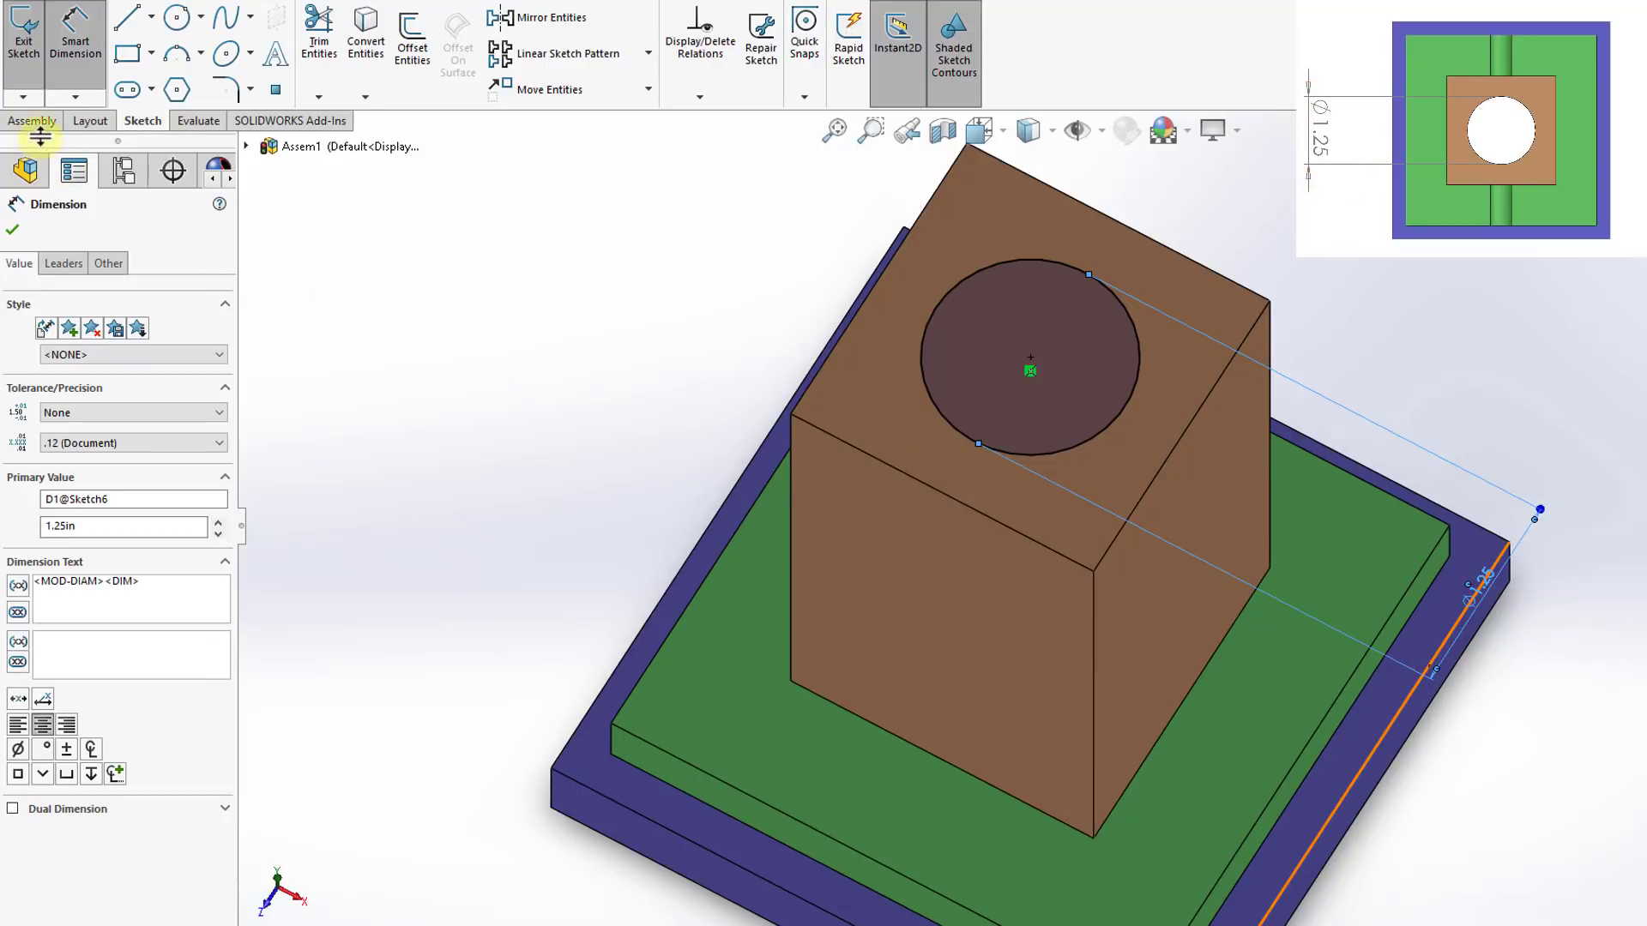
# Cut the 1.25 in circle with a Through All assembly extruded cut, creating Cut-Extrude4
pyautogui.click(43, 120)
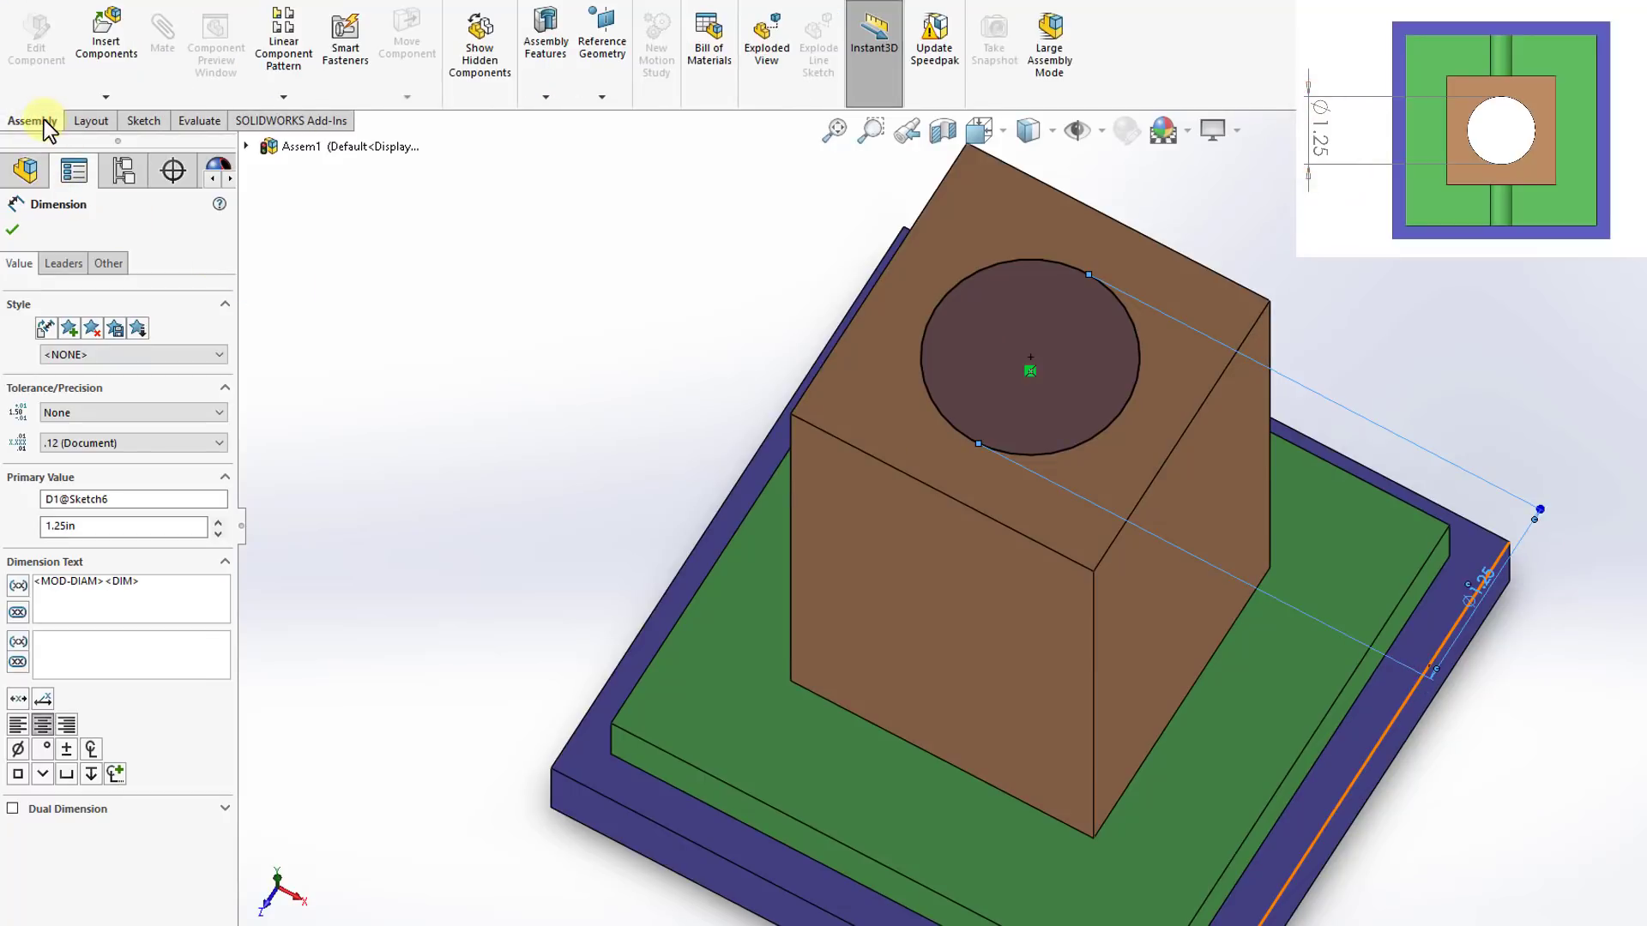
pyautogui.click(546, 102)
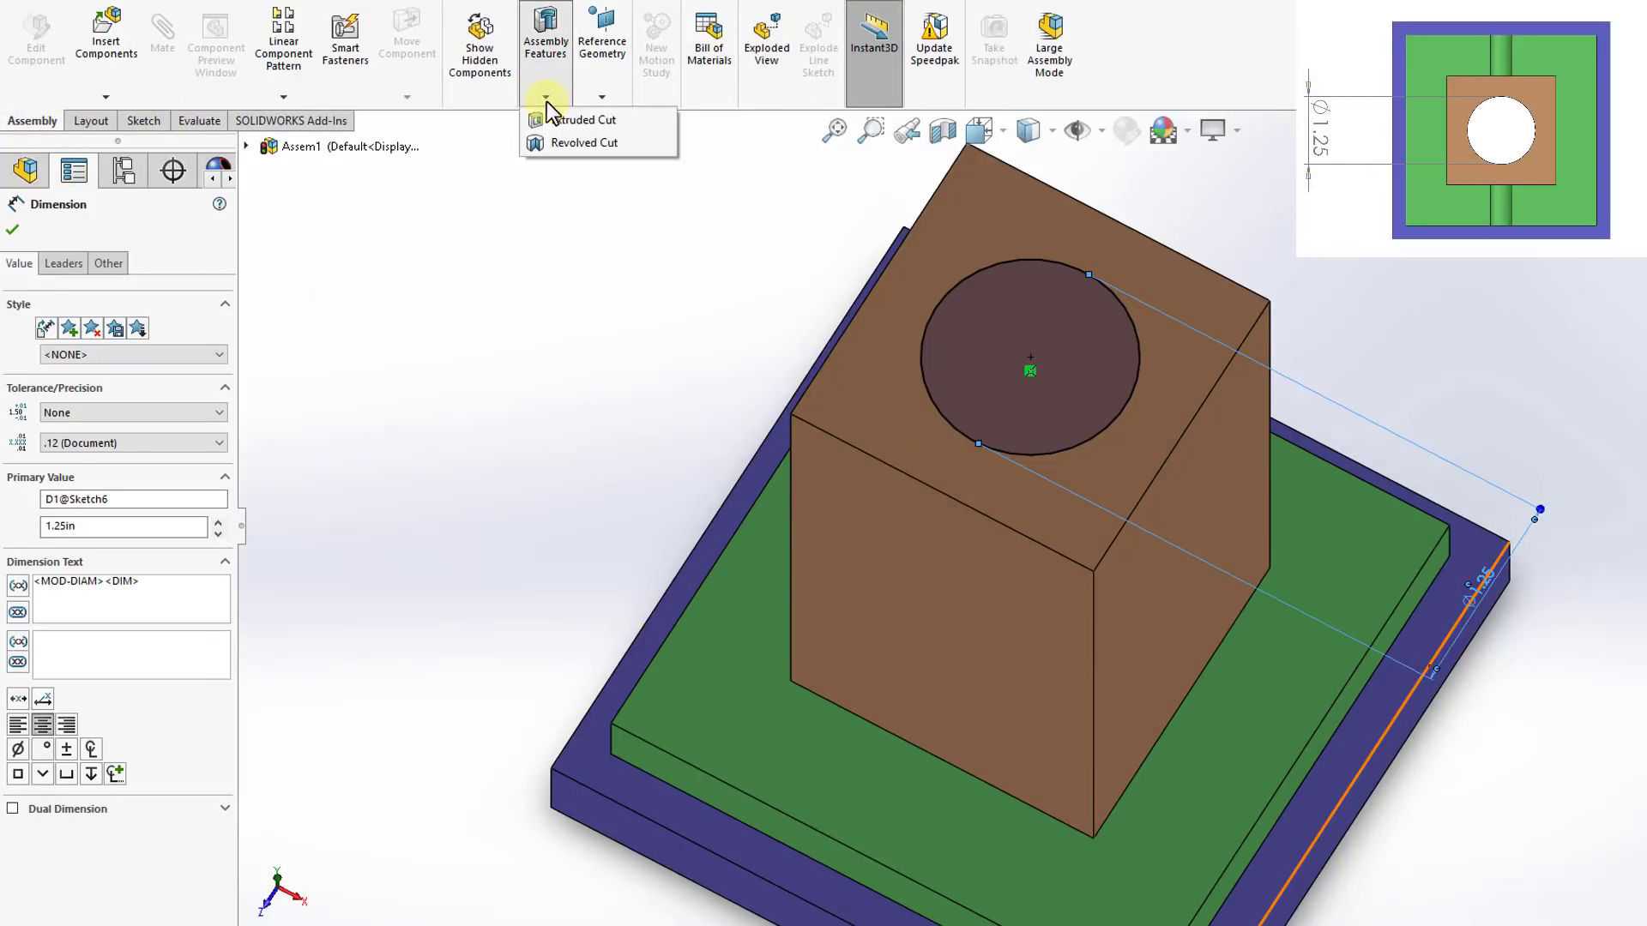
pyautogui.click(592, 121)
pyautogui.click(194, 348)
pyautogui.click(134, 371)
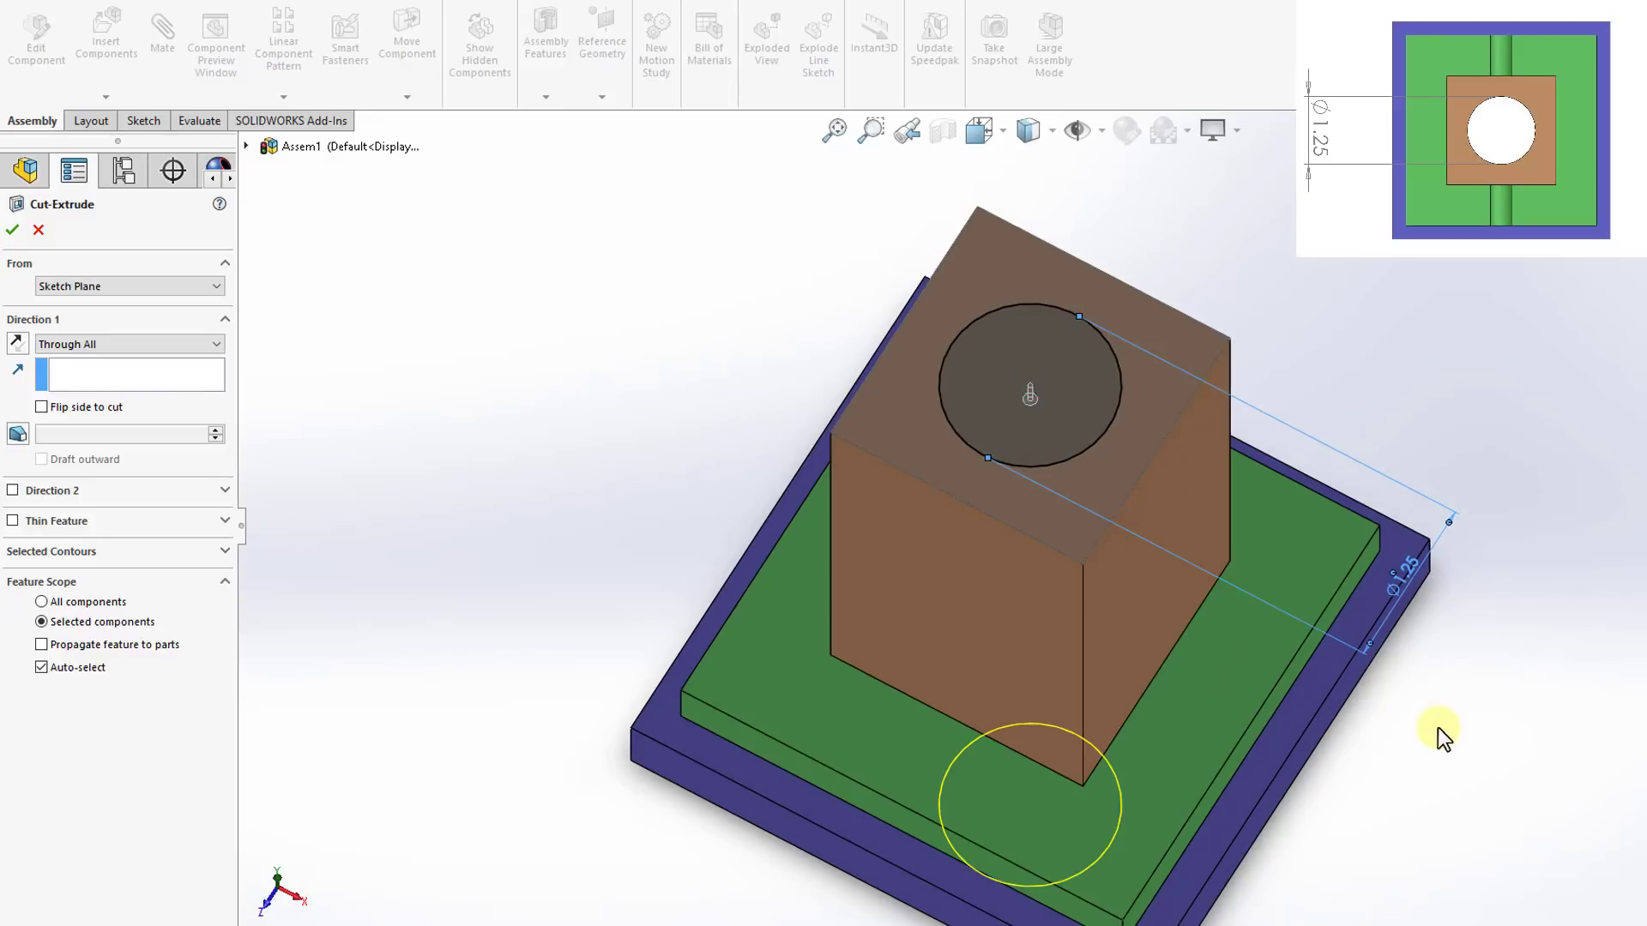
pyautogui.moveTo(1428, 740); pyautogui.dragTo(1194, 632, button='middle')
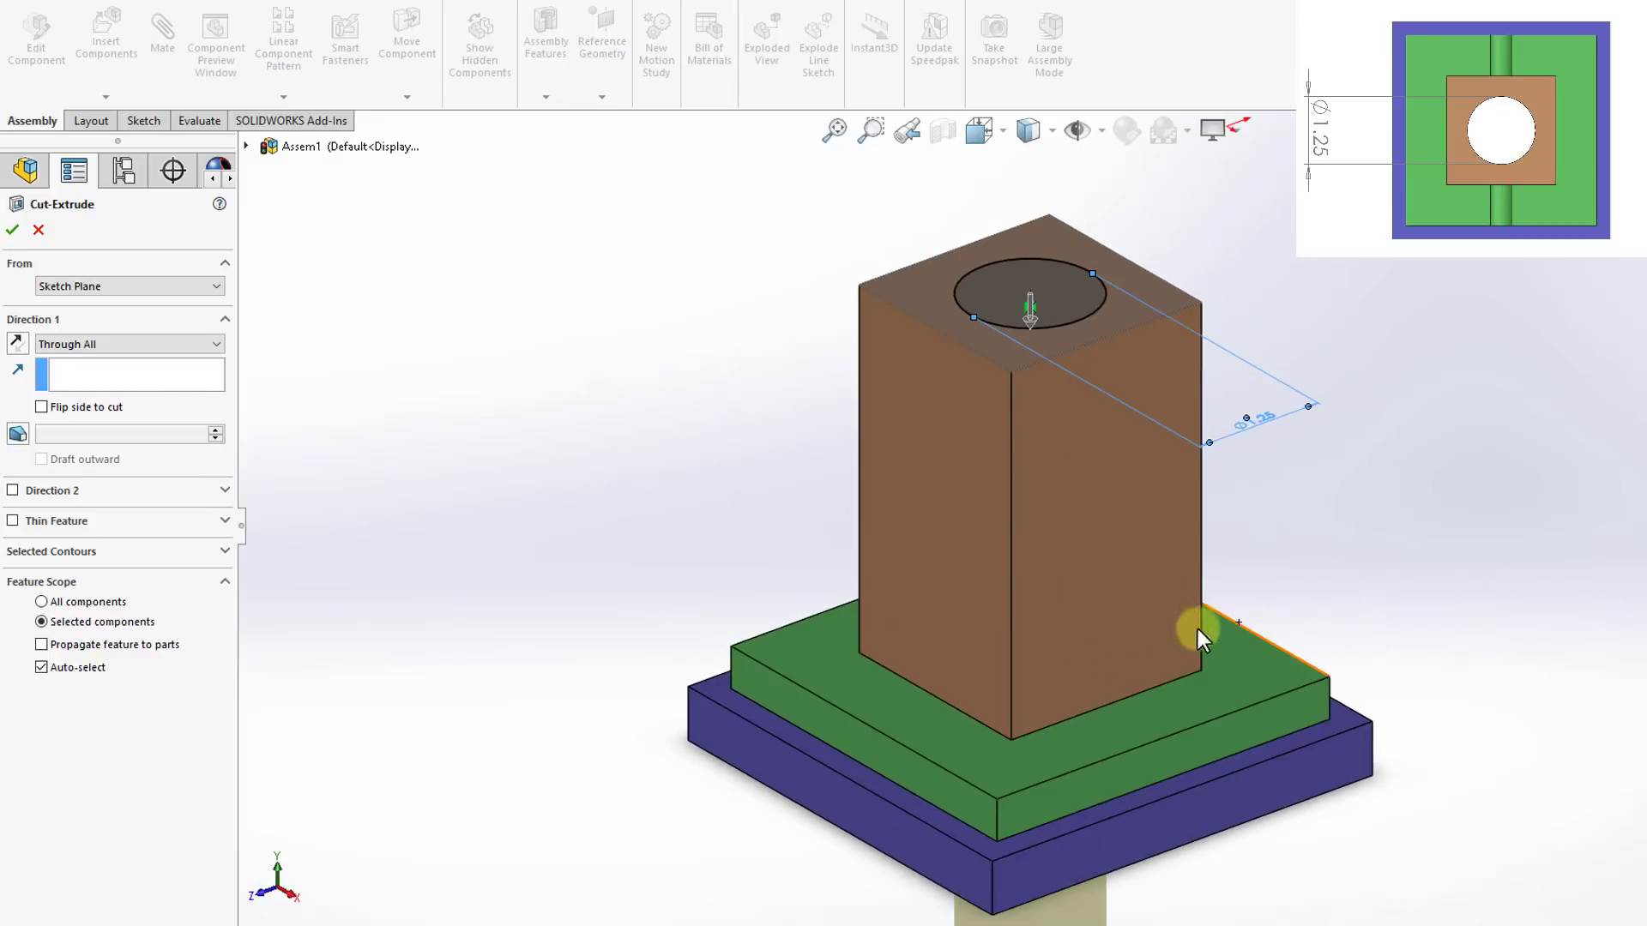
pyautogui.click(13, 230)
pyautogui.moveTo(993, 467); pyautogui.dragTo(647, 609, button='middle')
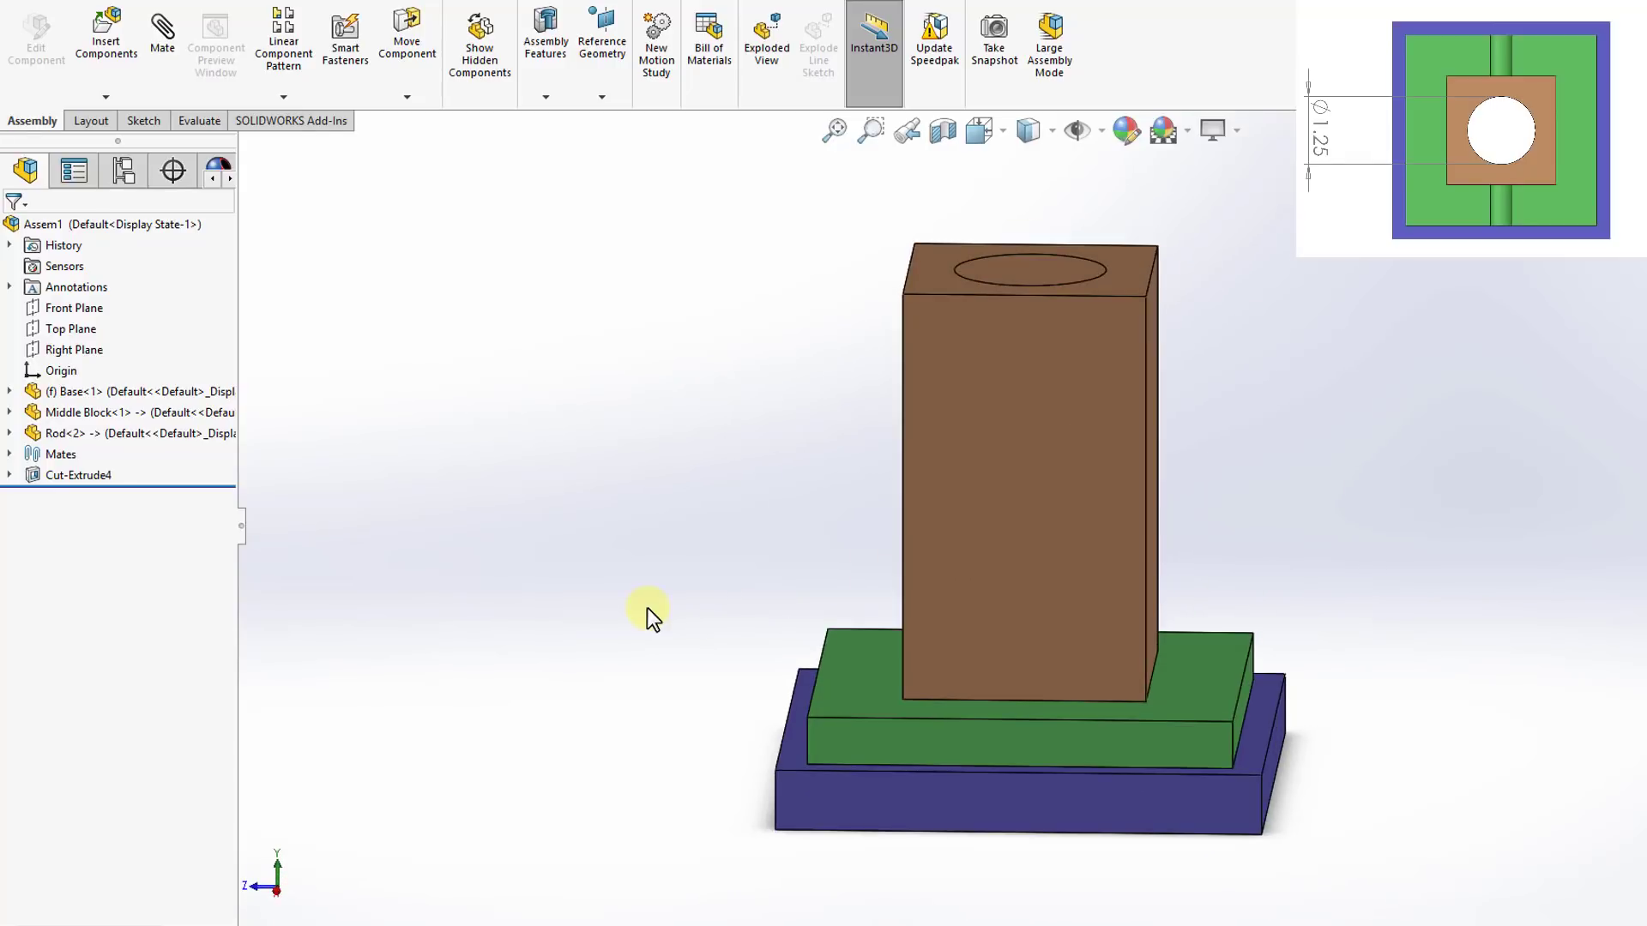
# Sketch a small circle on the green middle block's front face at its top edge
pyautogui.click(1034, 733)
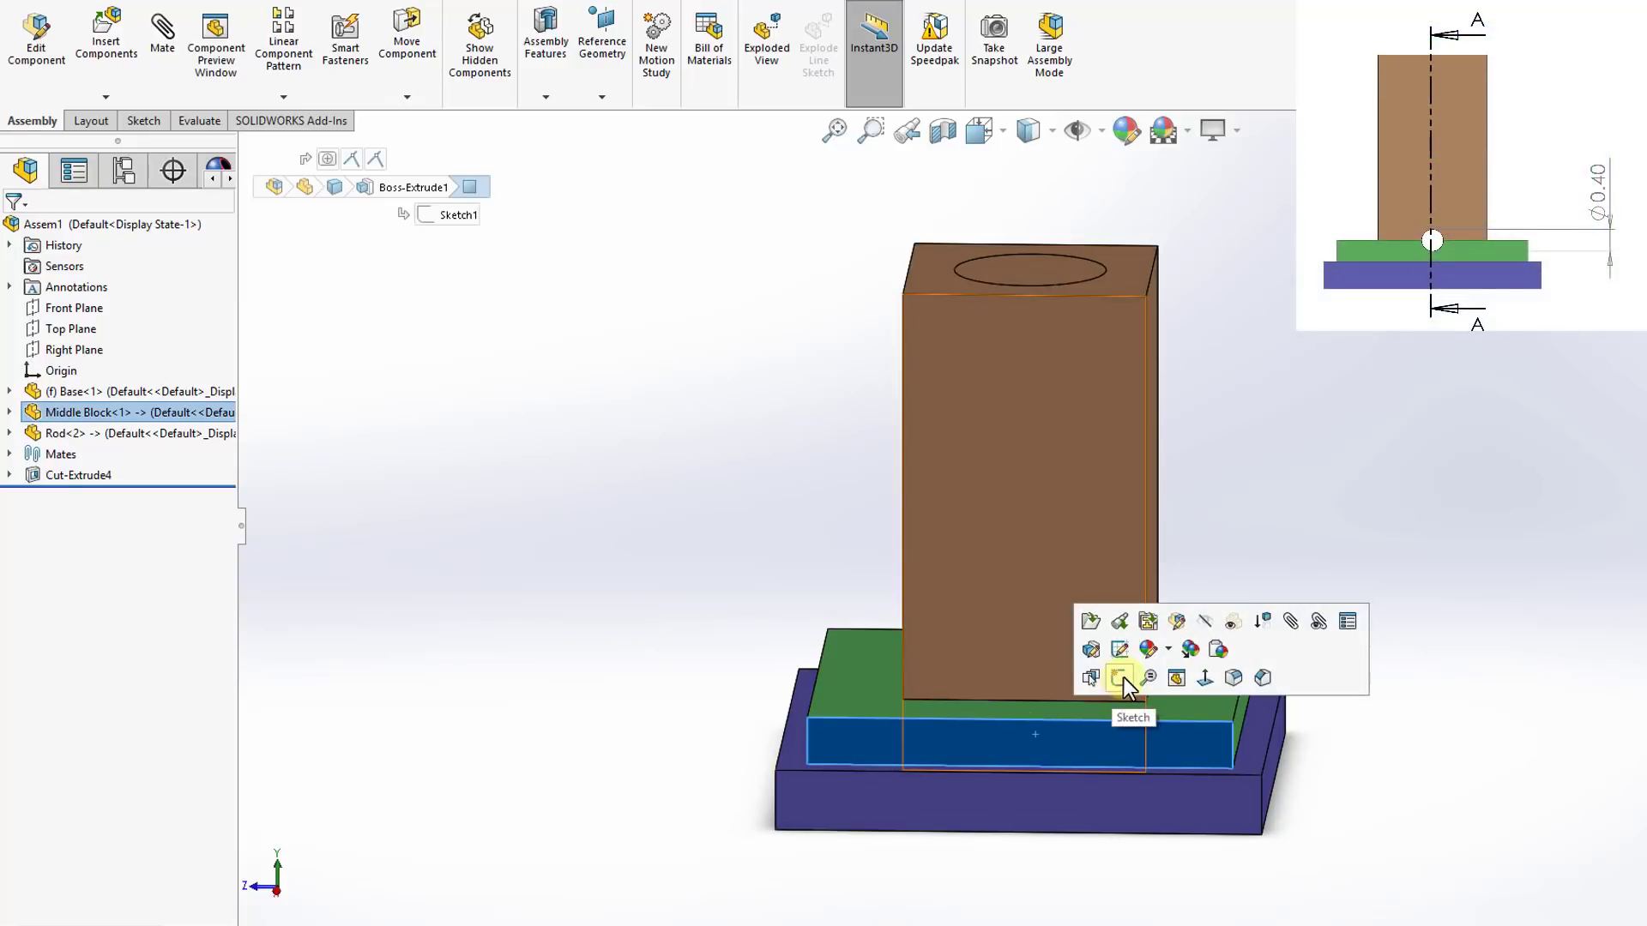
pyautogui.click(1119, 678)
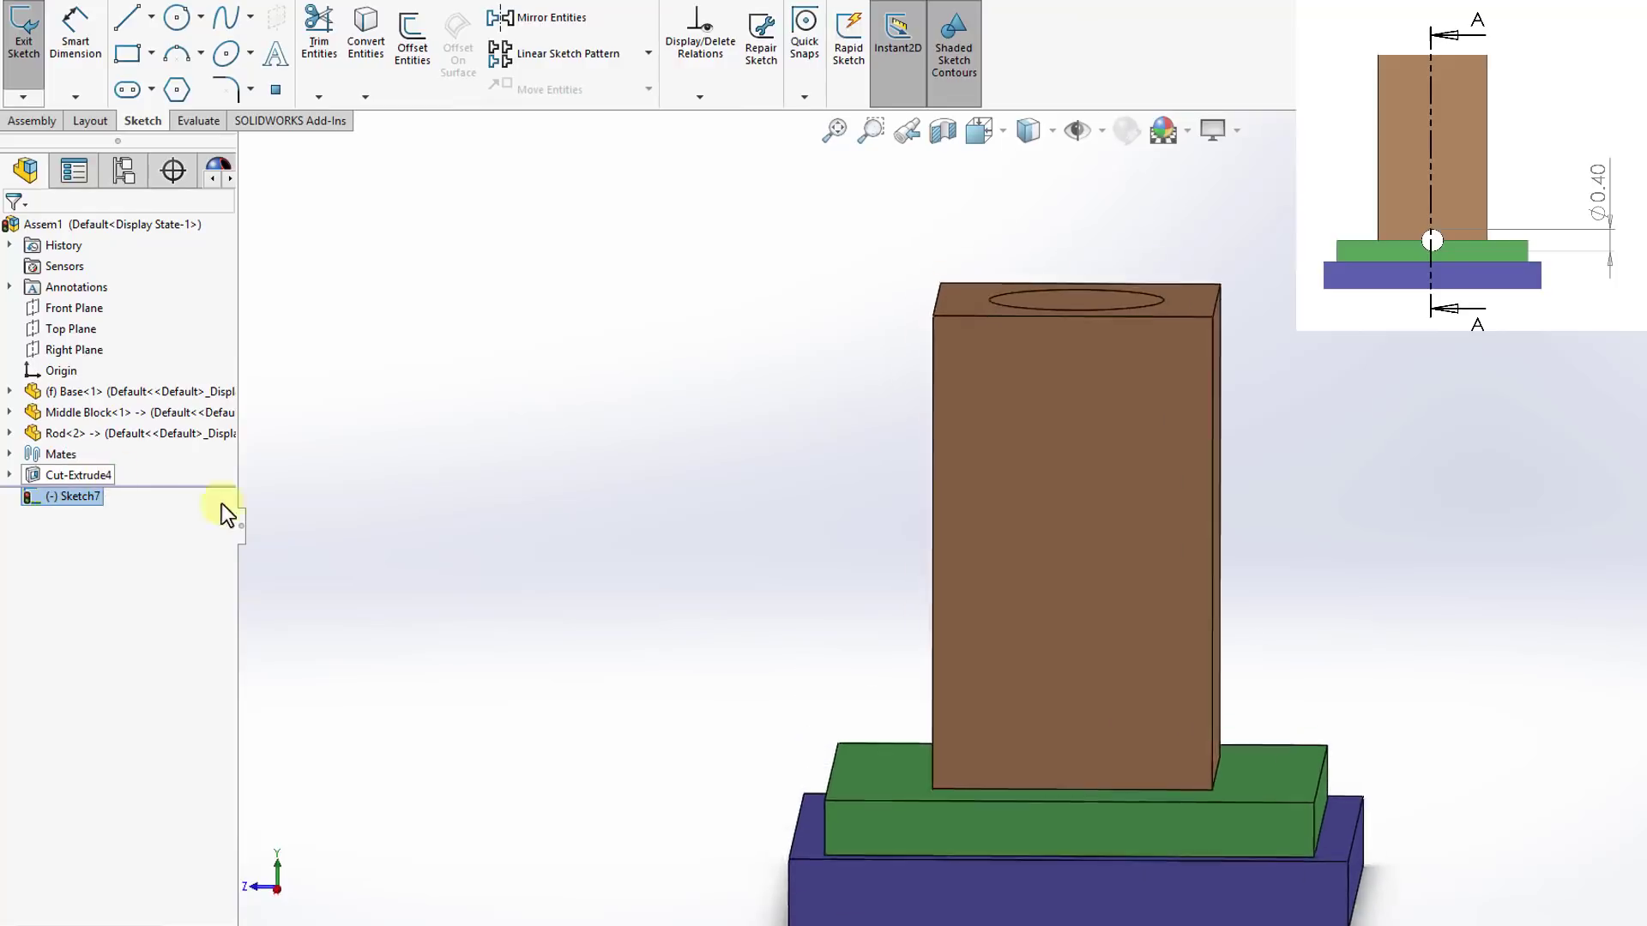
pyautogui.click(175, 17)
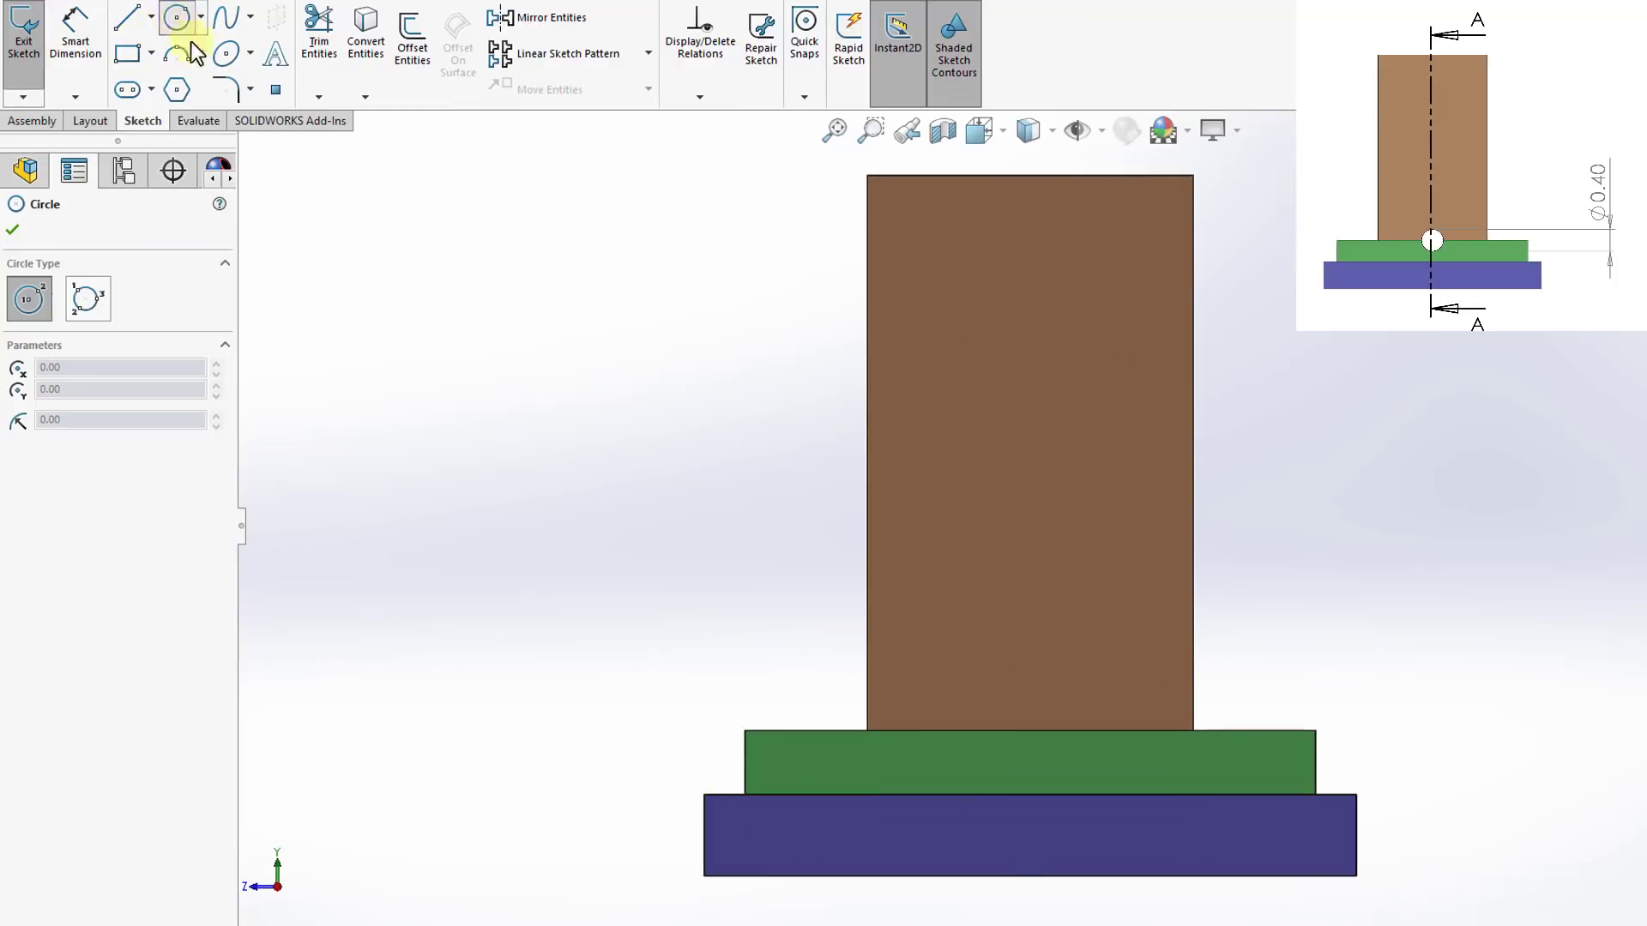
pyautogui.click(1030, 730)
pyautogui.click(984, 753)
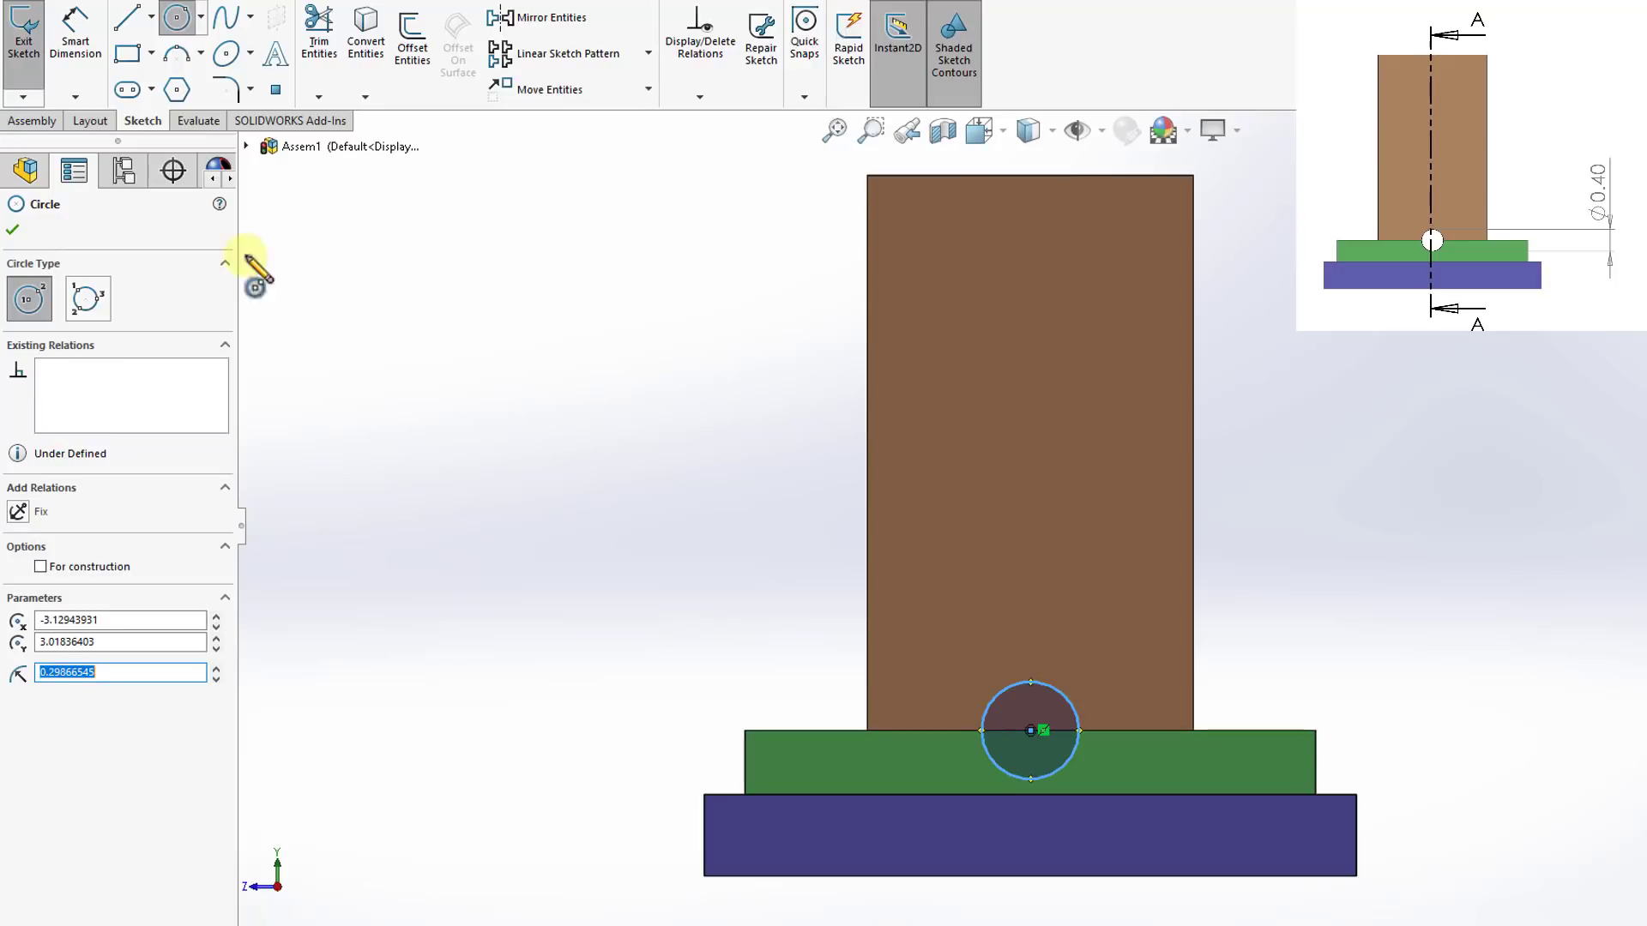
# Dimension the small circle to a .4 in diameter
pyautogui.click(73, 82)
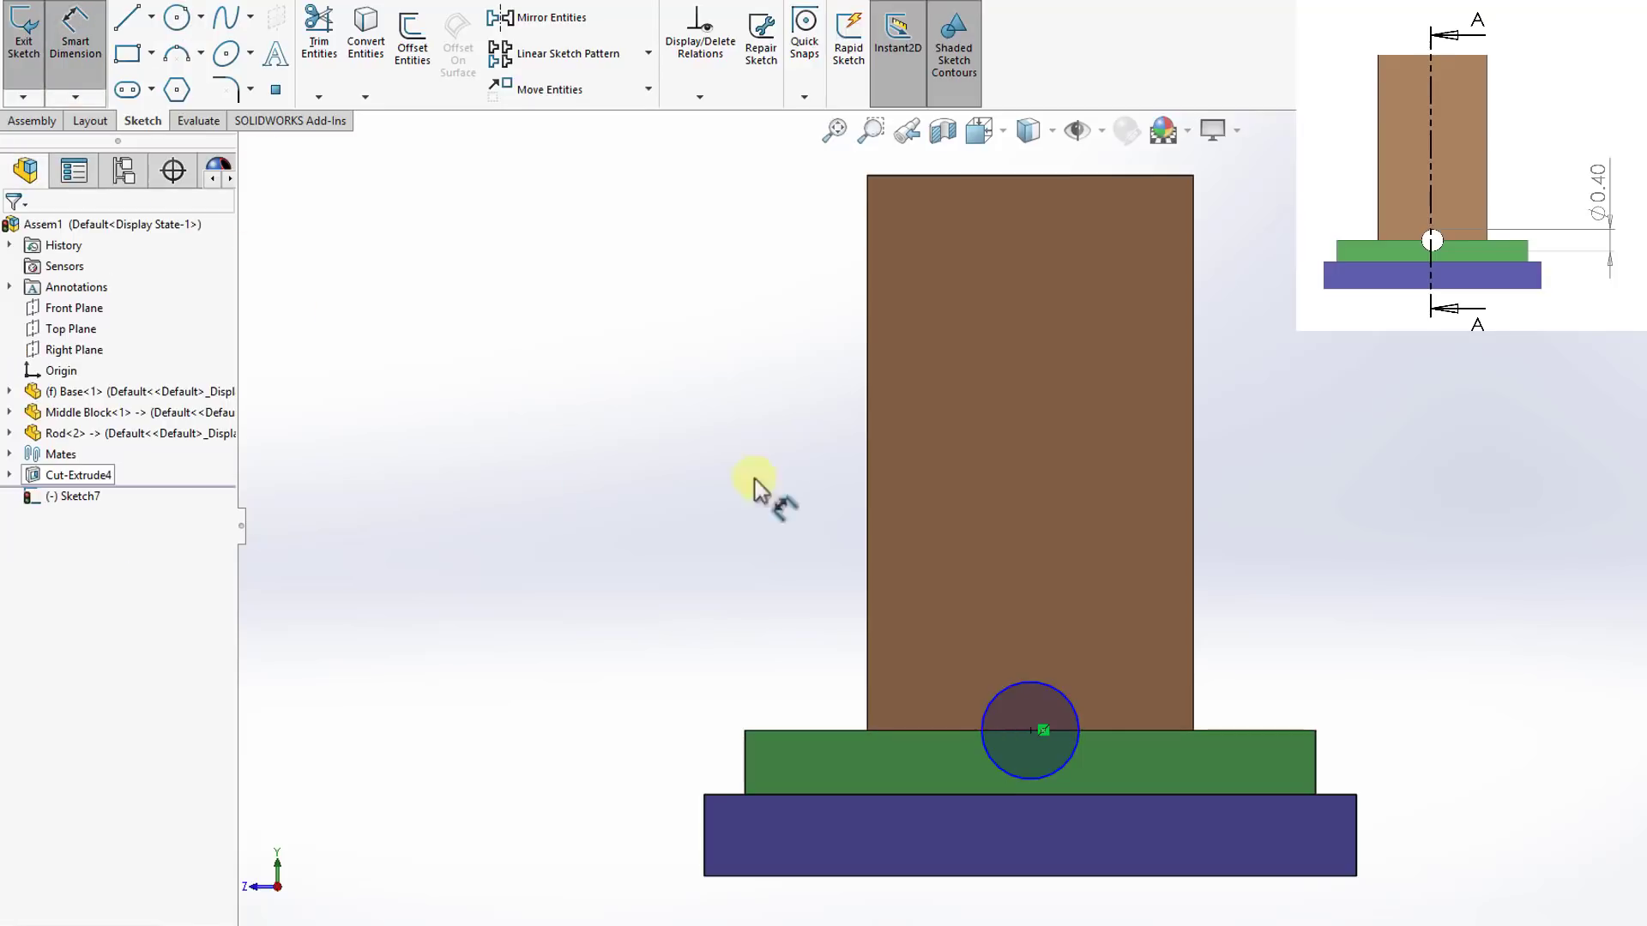
pyautogui.click(1077, 732)
pyautogui.click(1383, 687)
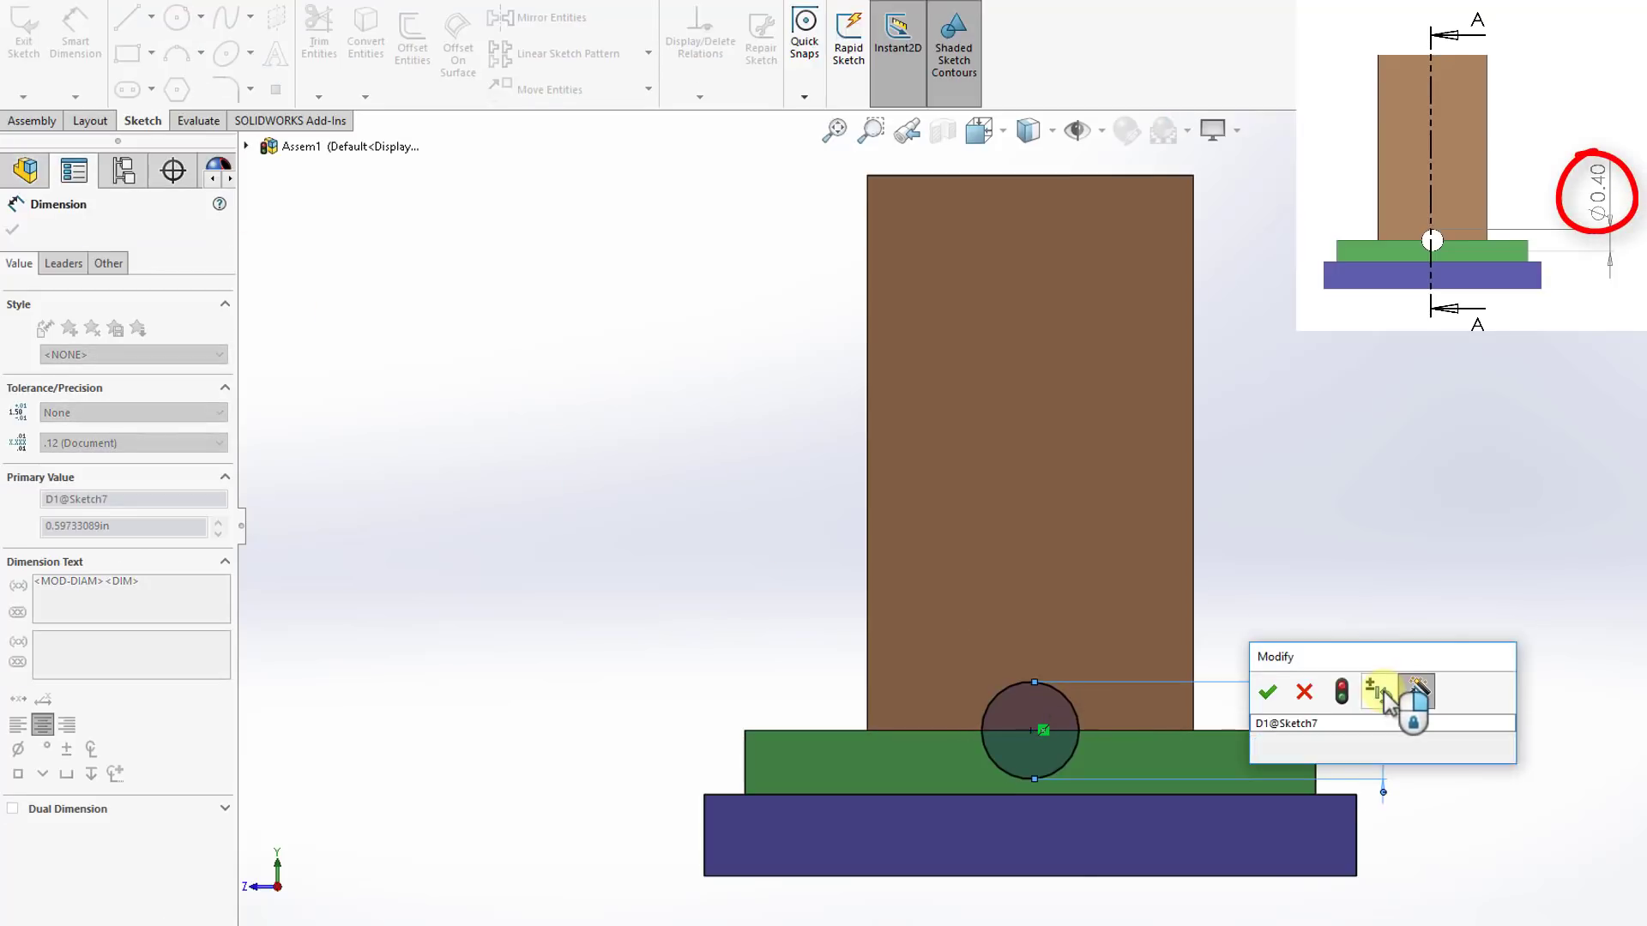
pyautogui.write('.4')
pyautogui.press('Return')
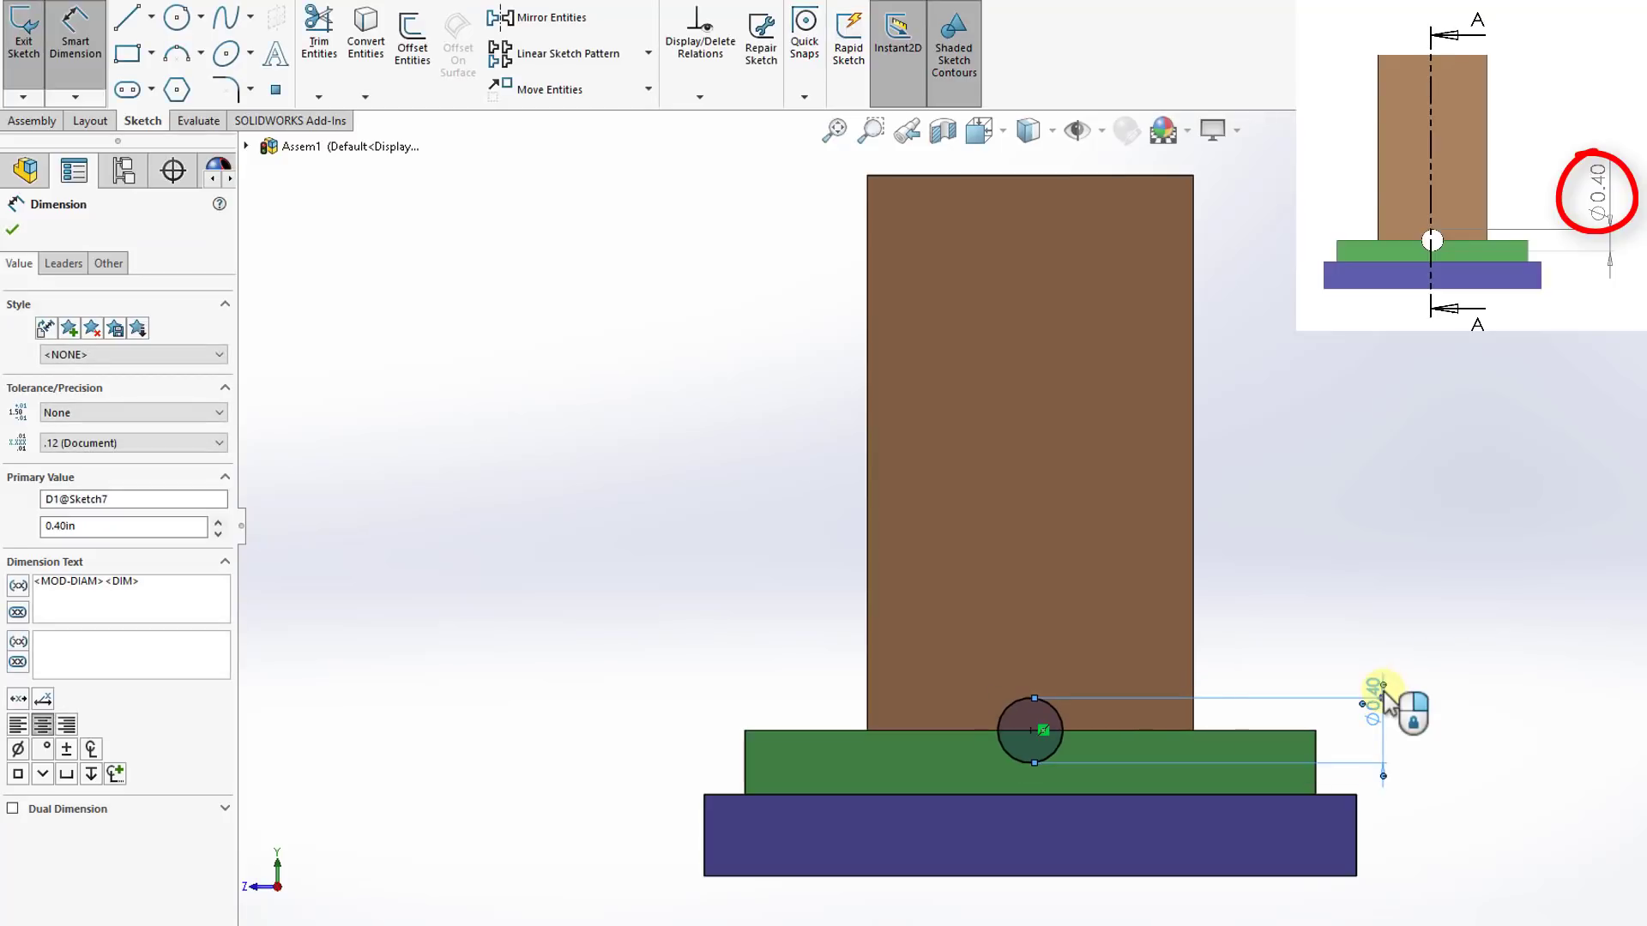
pyautogui.click(70, 88)
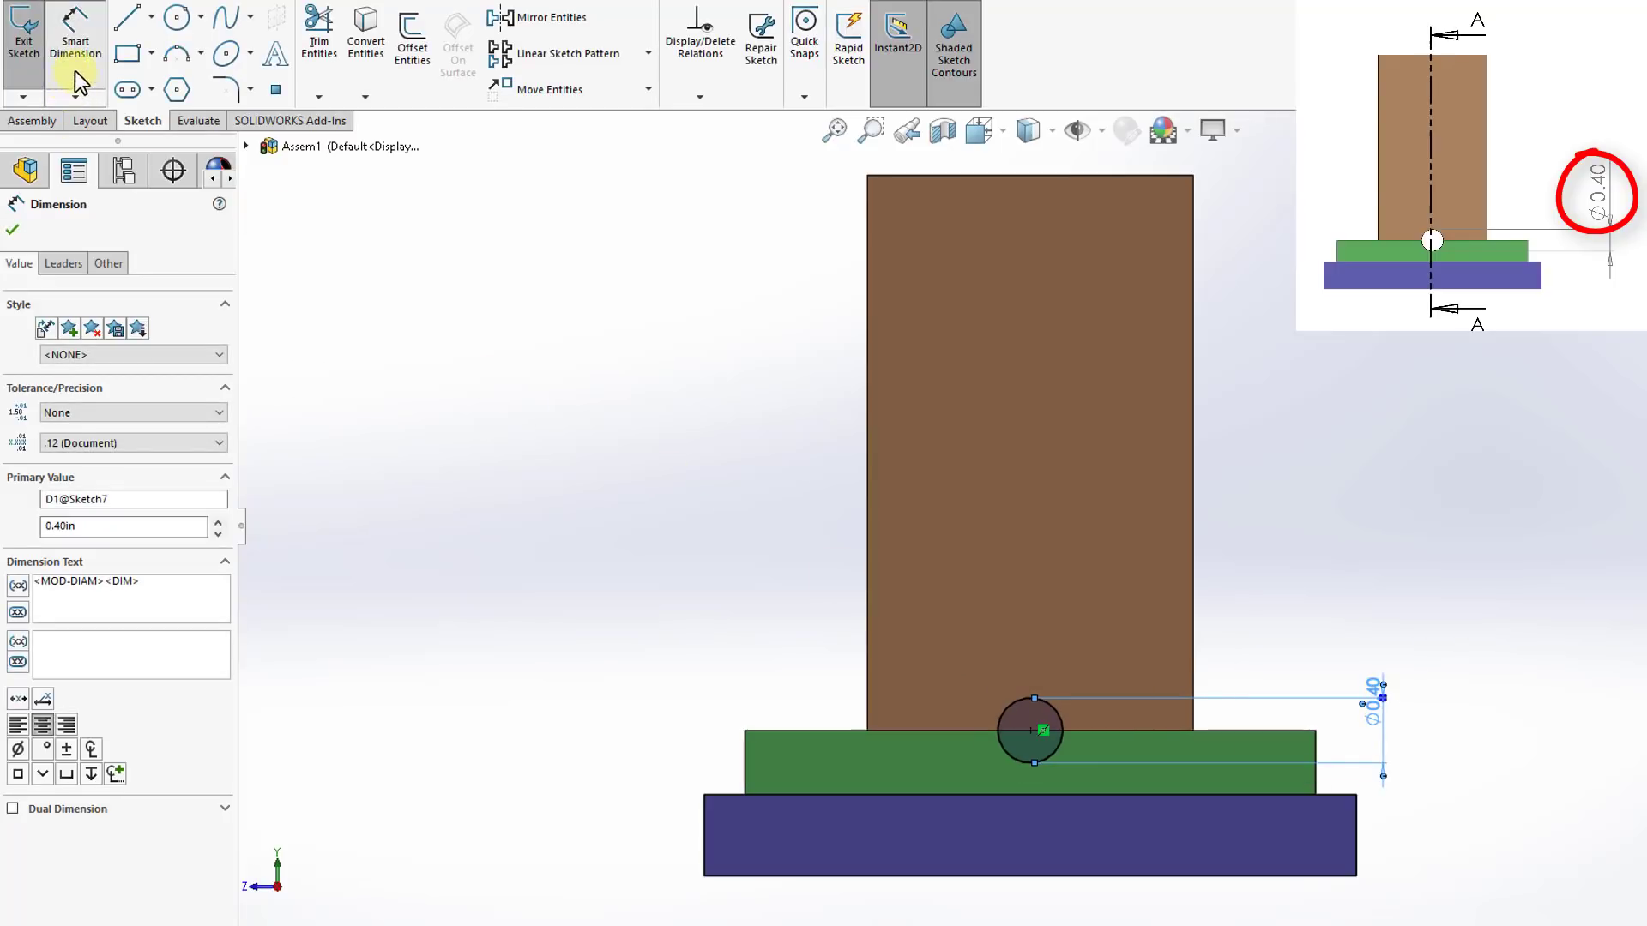
pyautogui.click(43, 118)
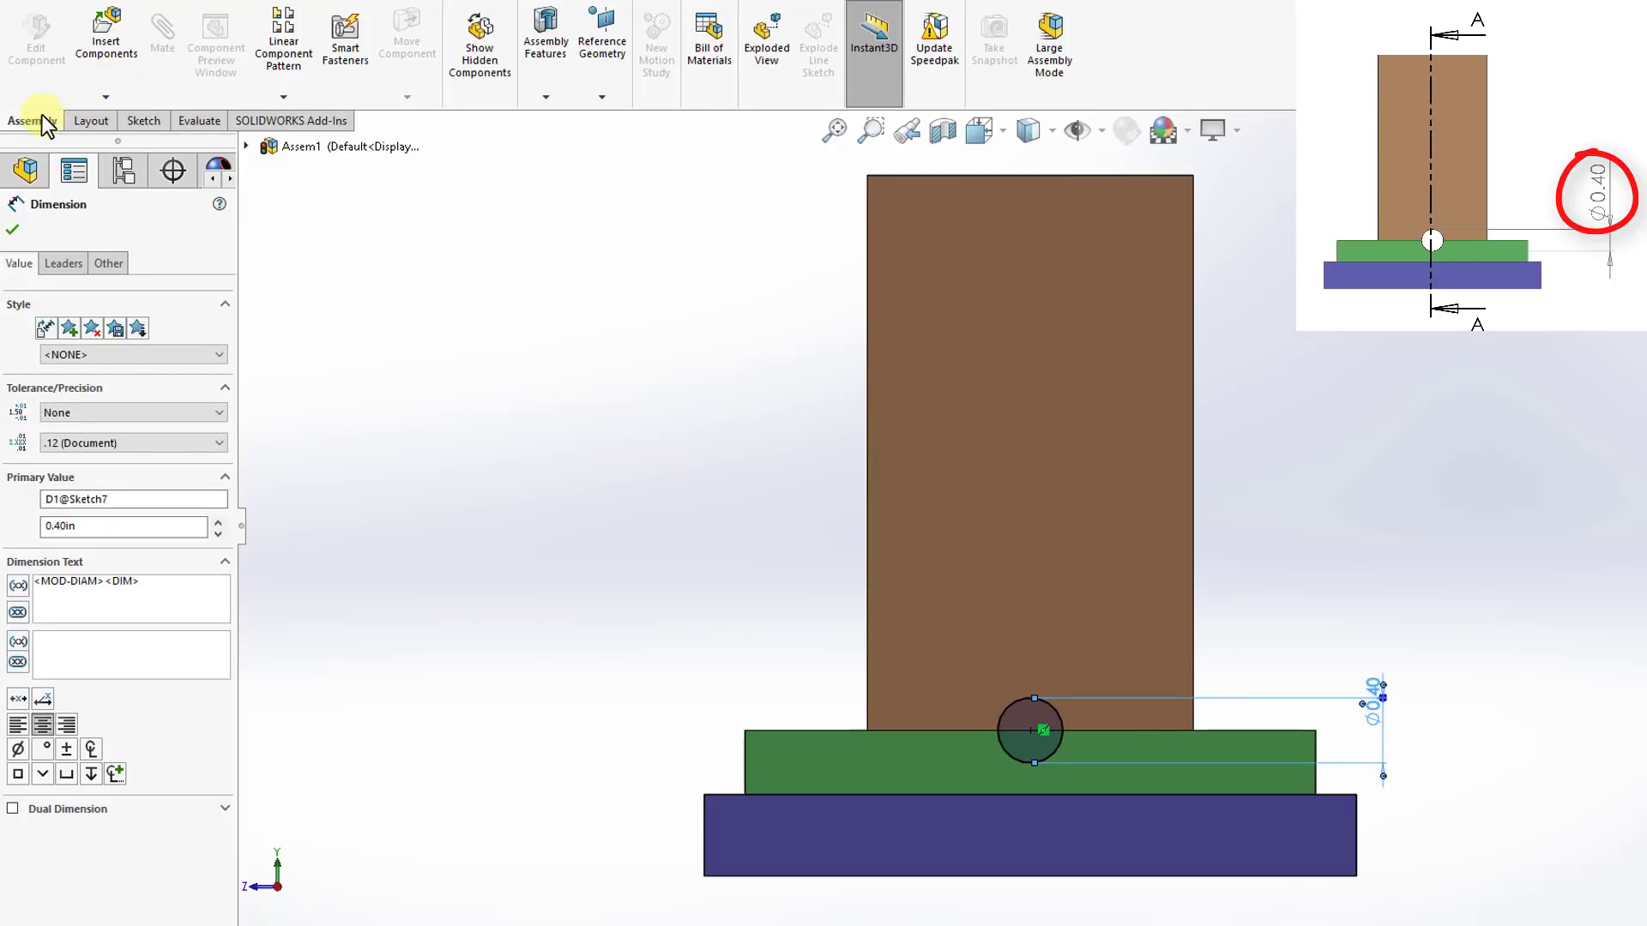
# Cut the 0.40 in cross-hole with a Through All assembly extruded cut, creating Cut-Extrude2
pyautogui.click(531, 103)
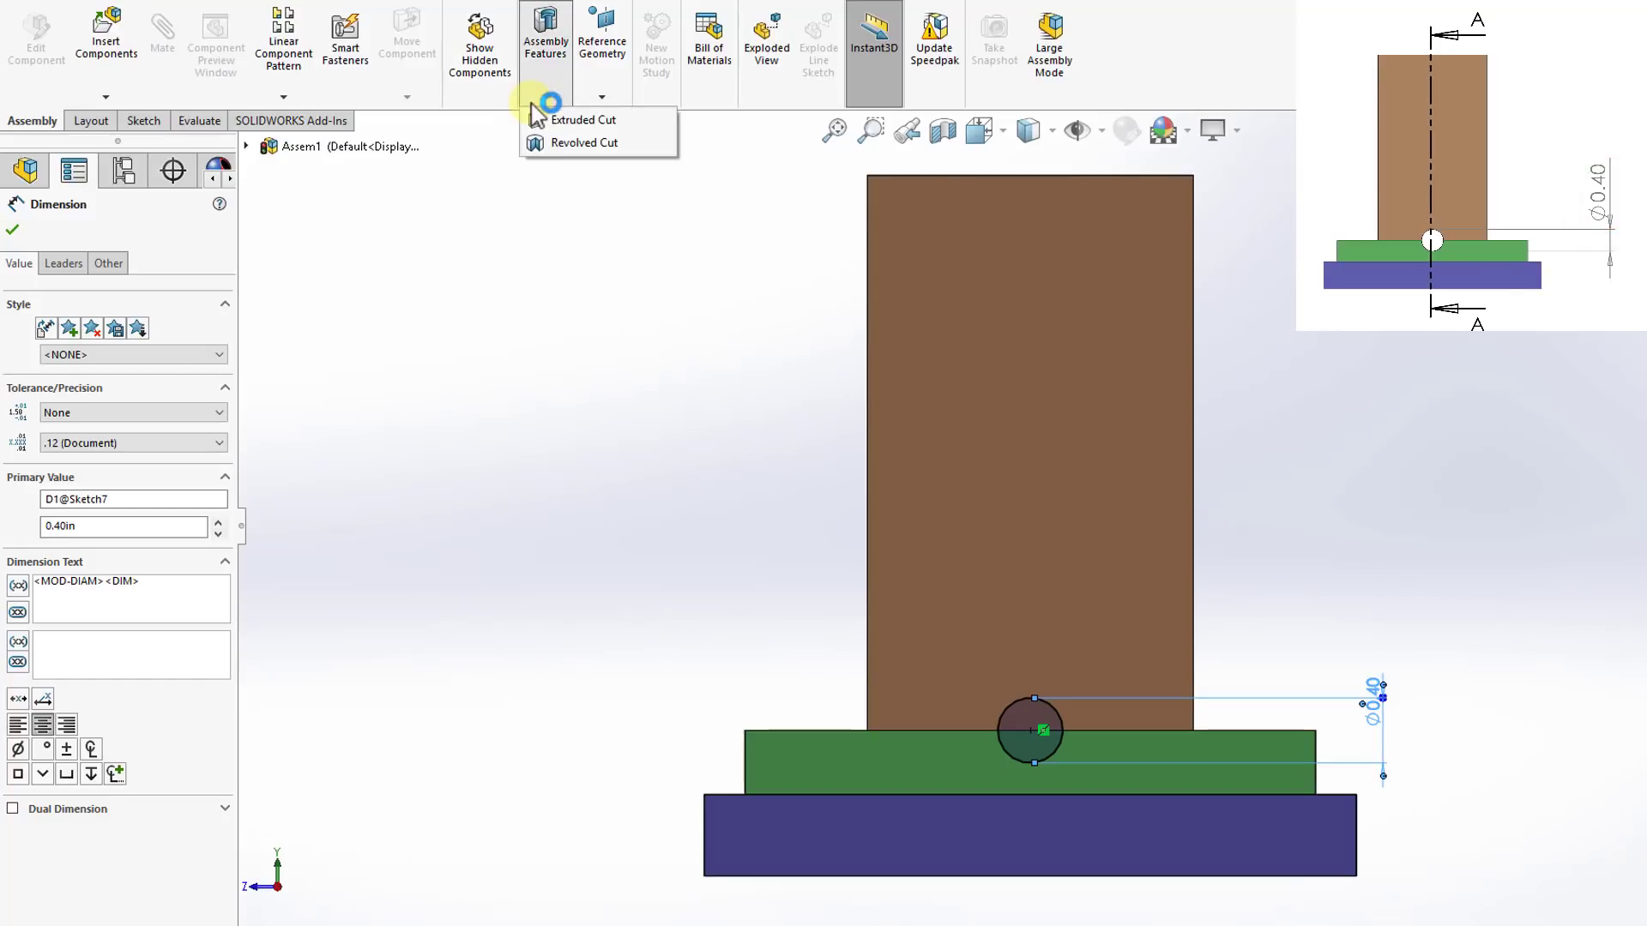
pyautogui.click(613, 120)
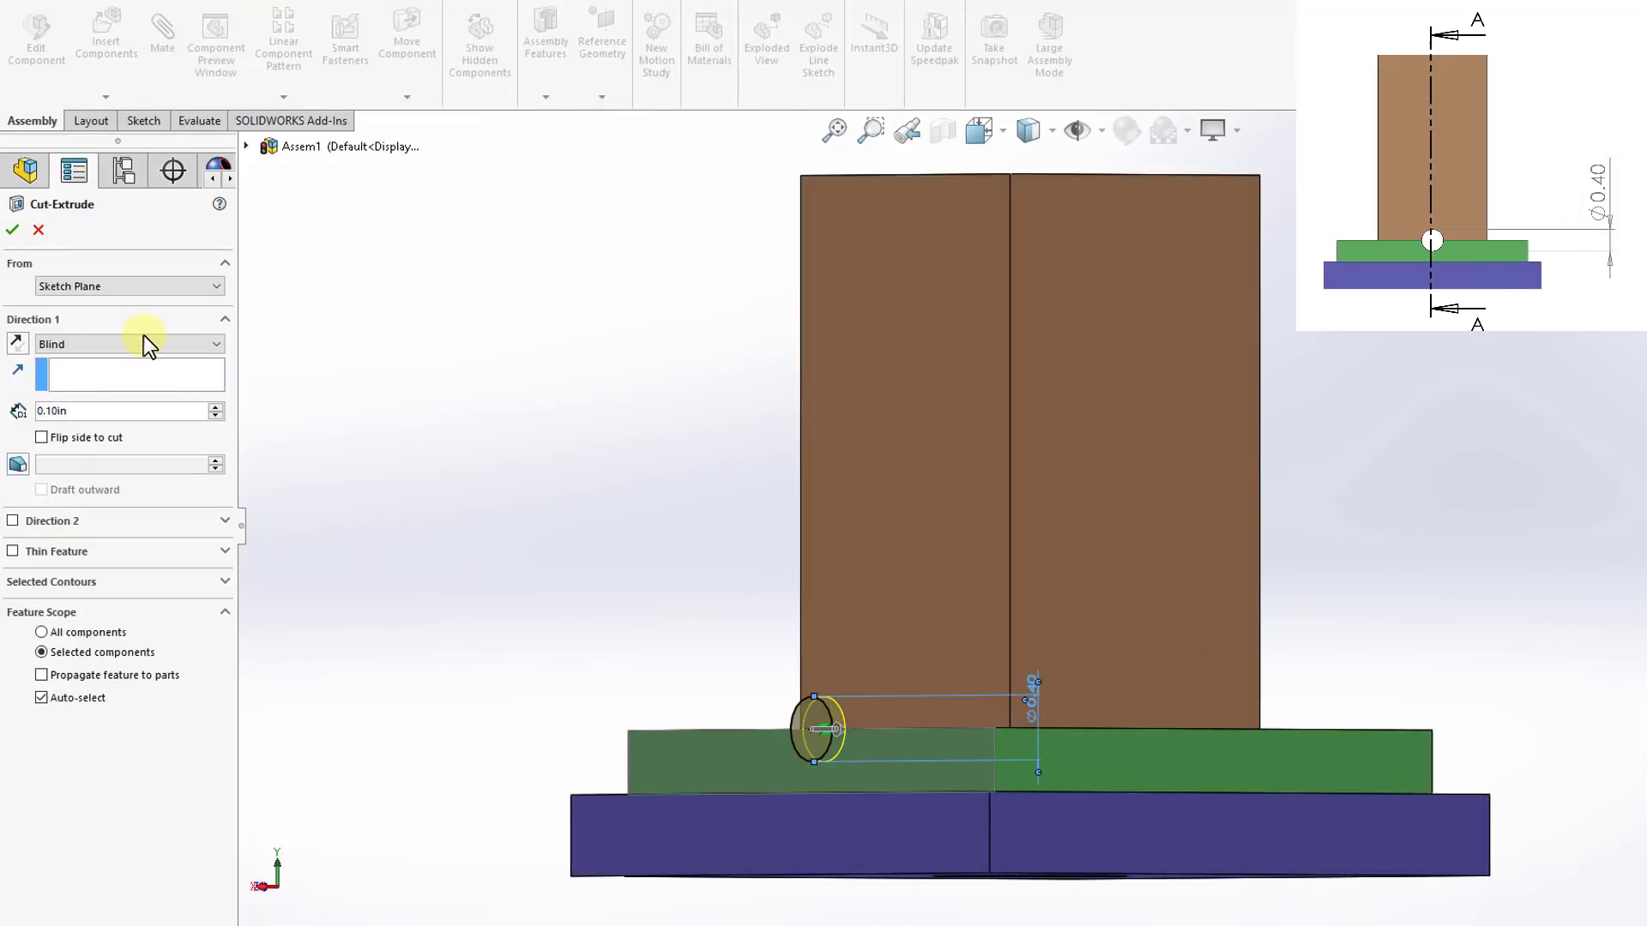
pyautogui.click(145, 343)
pyautogui.click(103, 370)
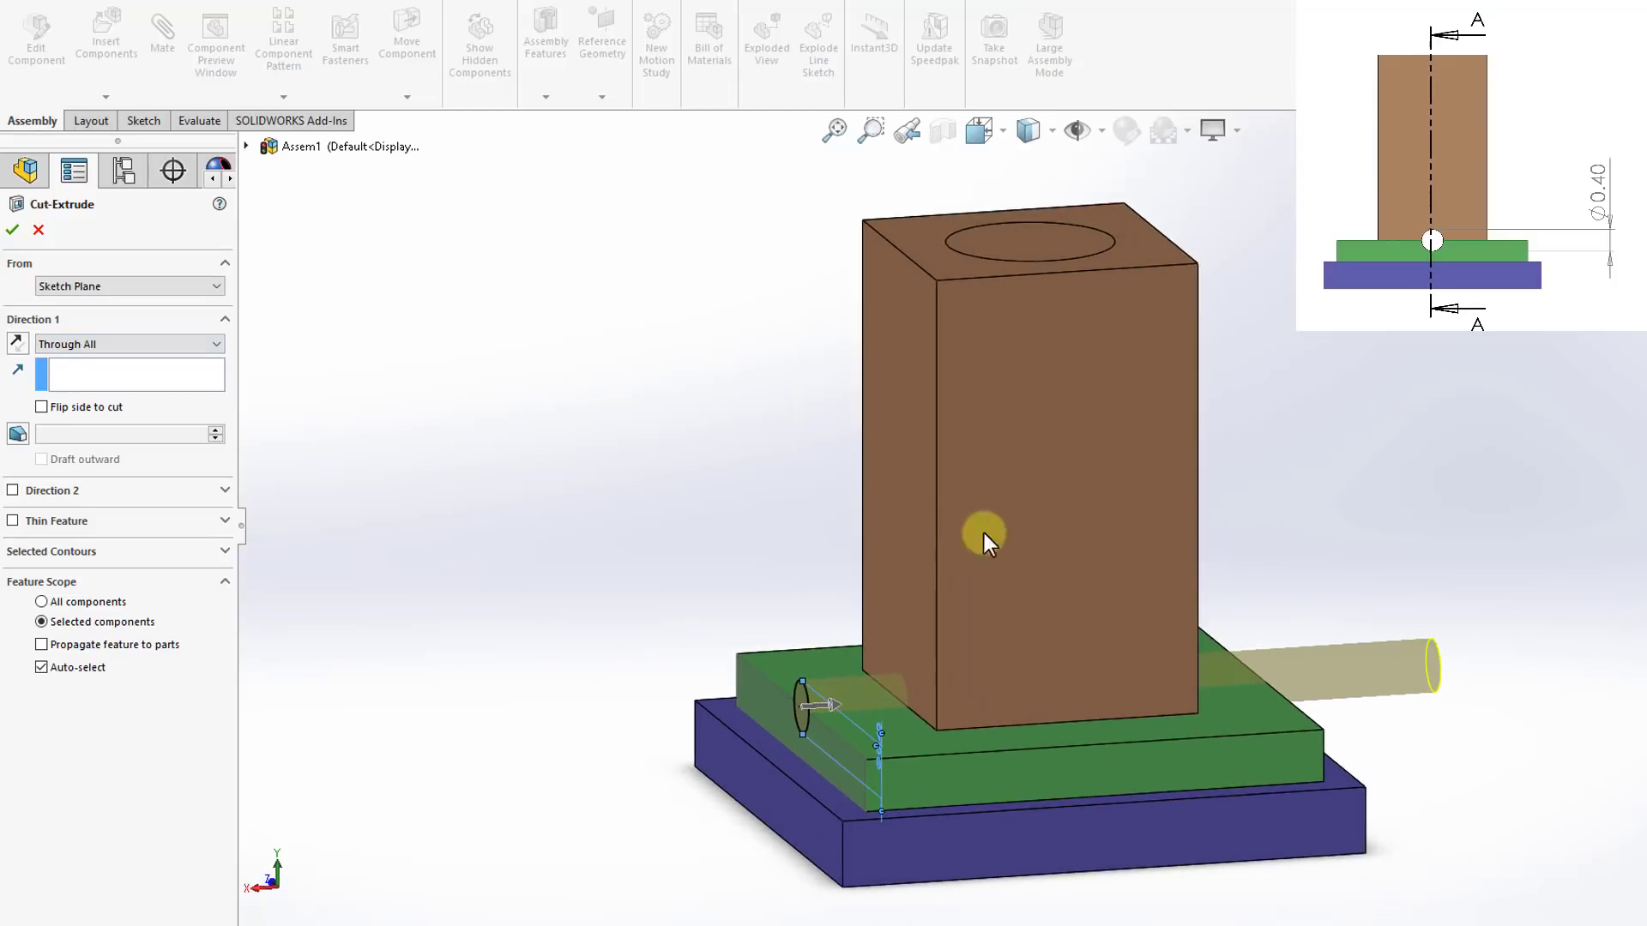
pyautogui.click(12, 229)
pyautogui.click(409, 732)
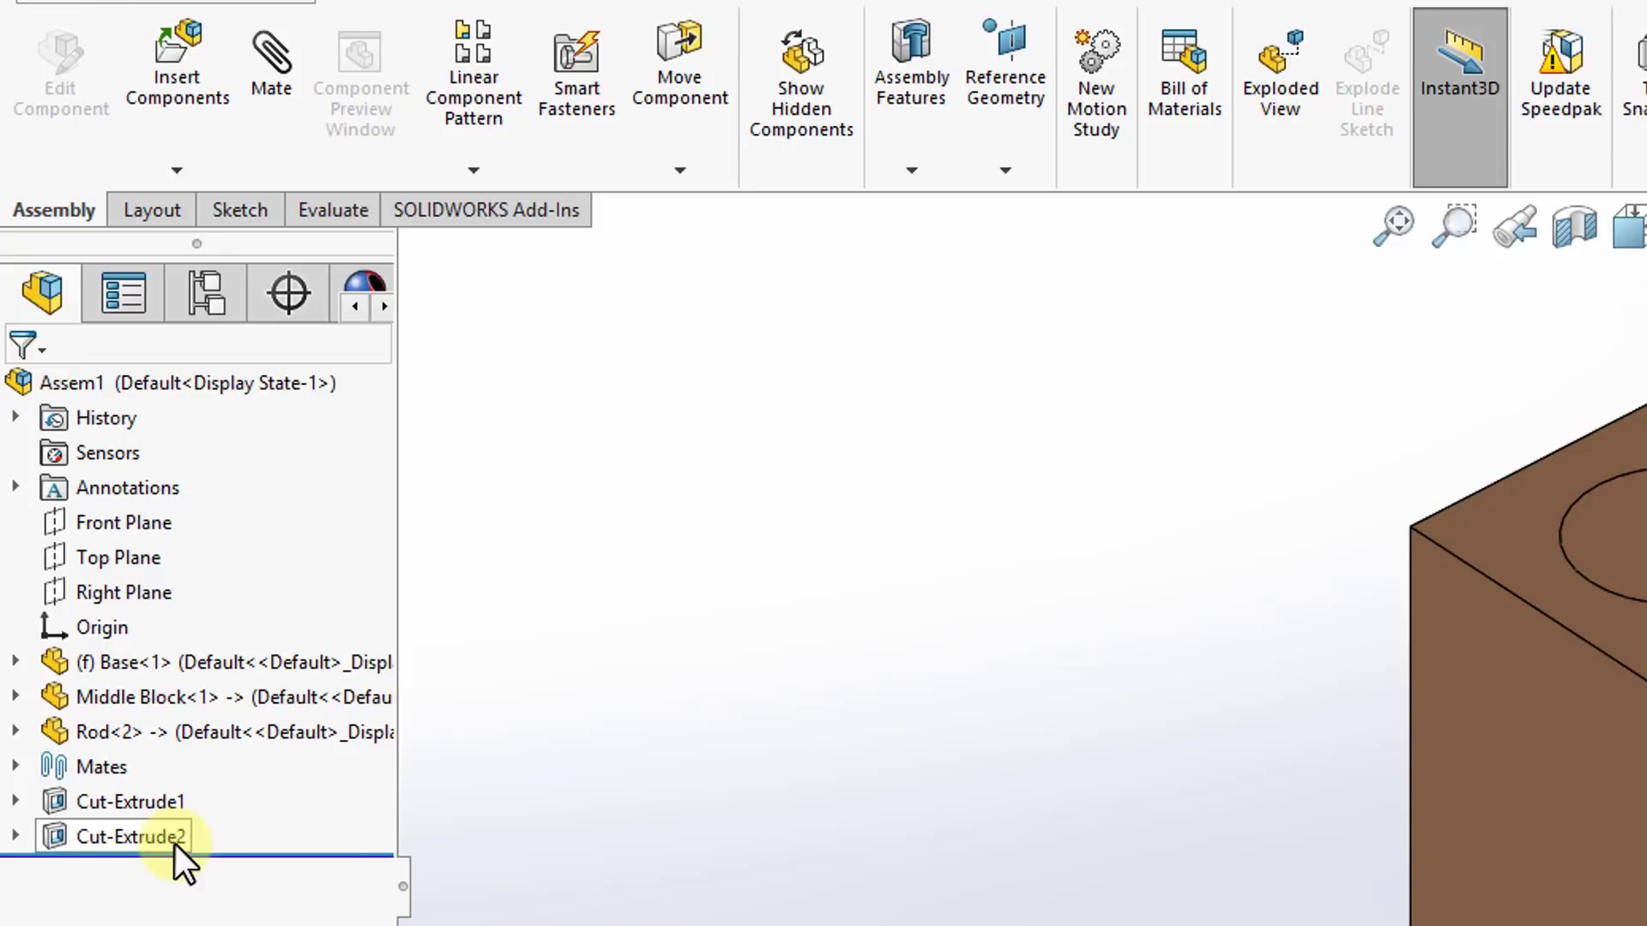
# Widen the FeatureManager panel to reveal the full Base, Middle Block and Rod names
pyautogui.moveTo(170, 825)
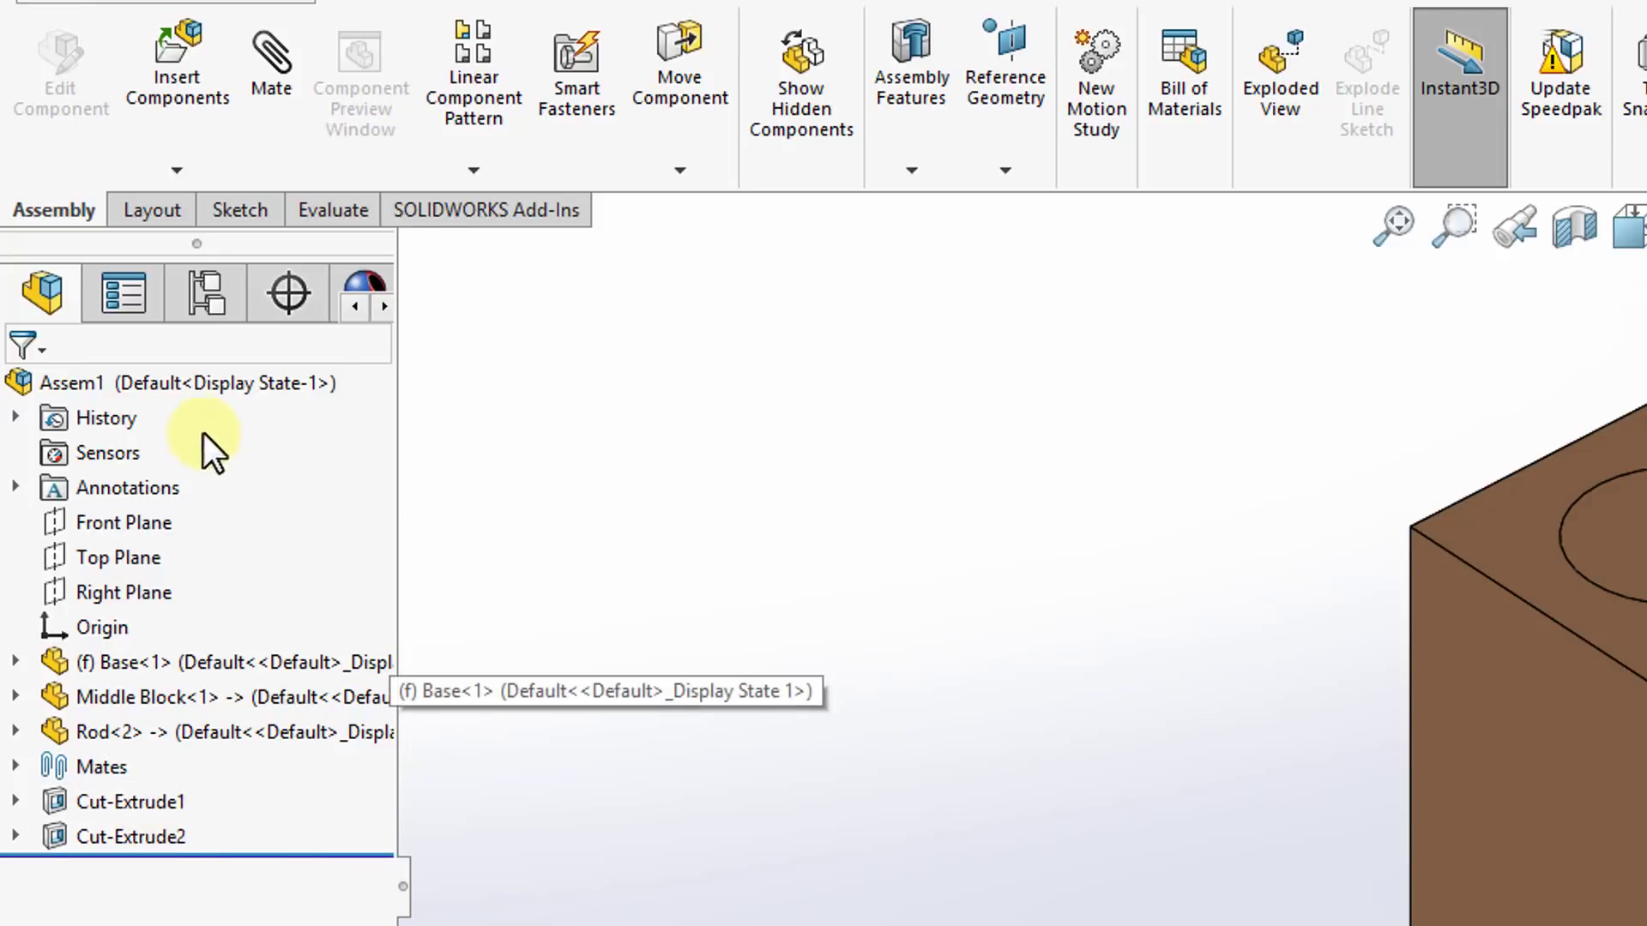
pyautogui.moveTo(405, 902); pyautogui.dragTo(525, 901)
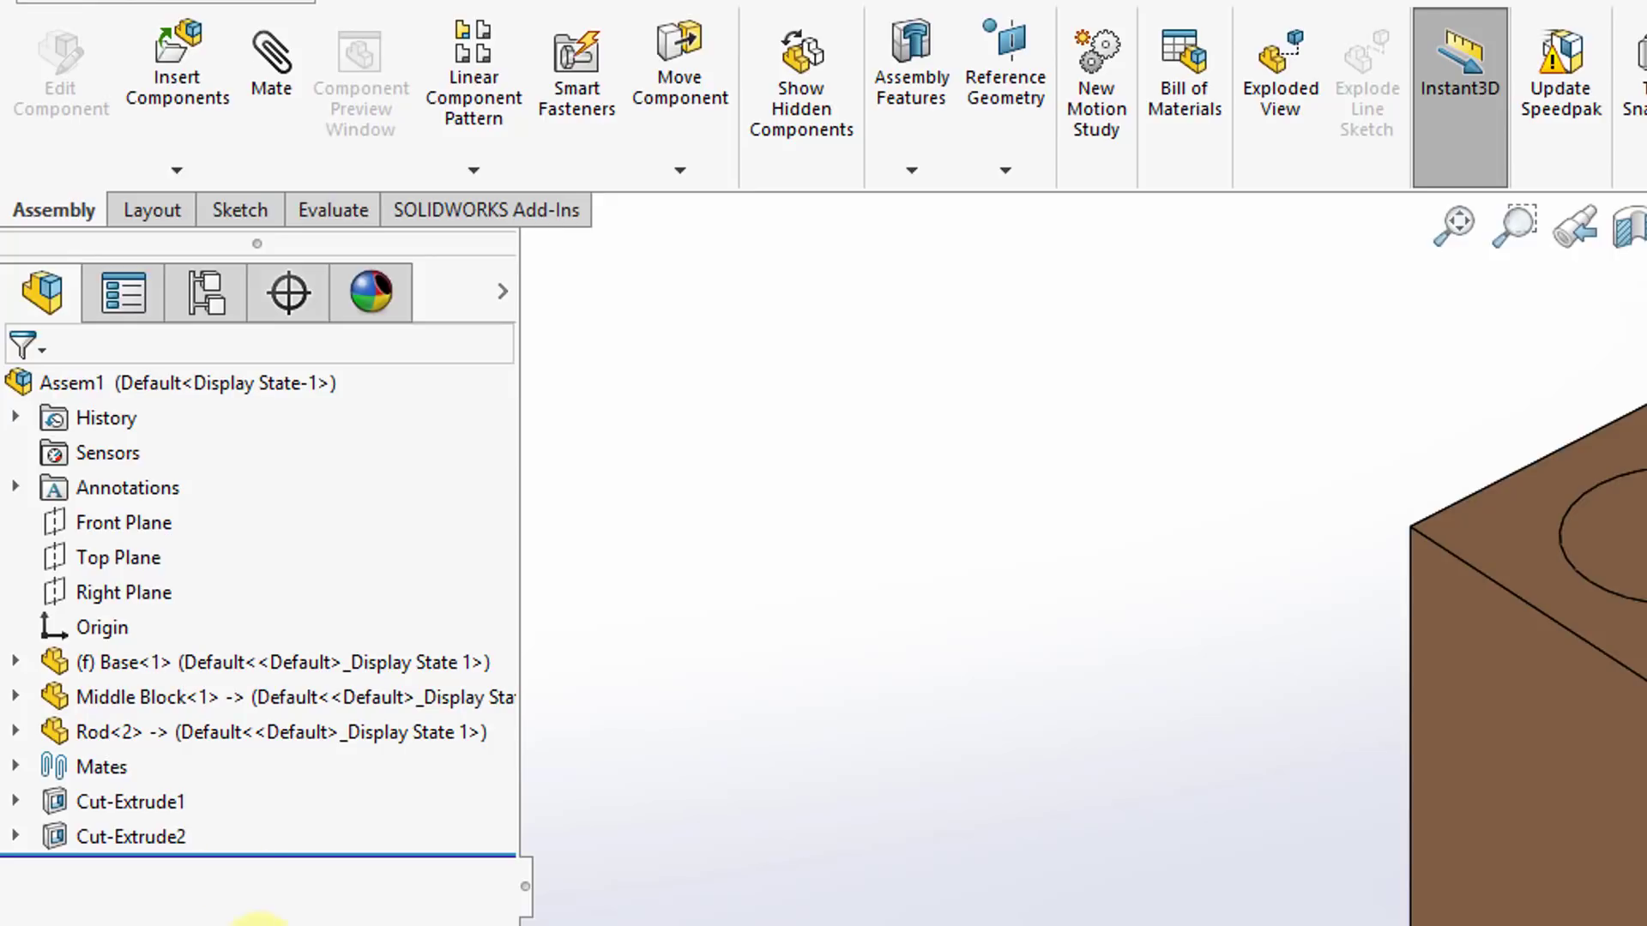
# Open Rod<2> as a separate part to confirm it has no holes, then return to Assem1
pyautogui.rightClick(257, 741)
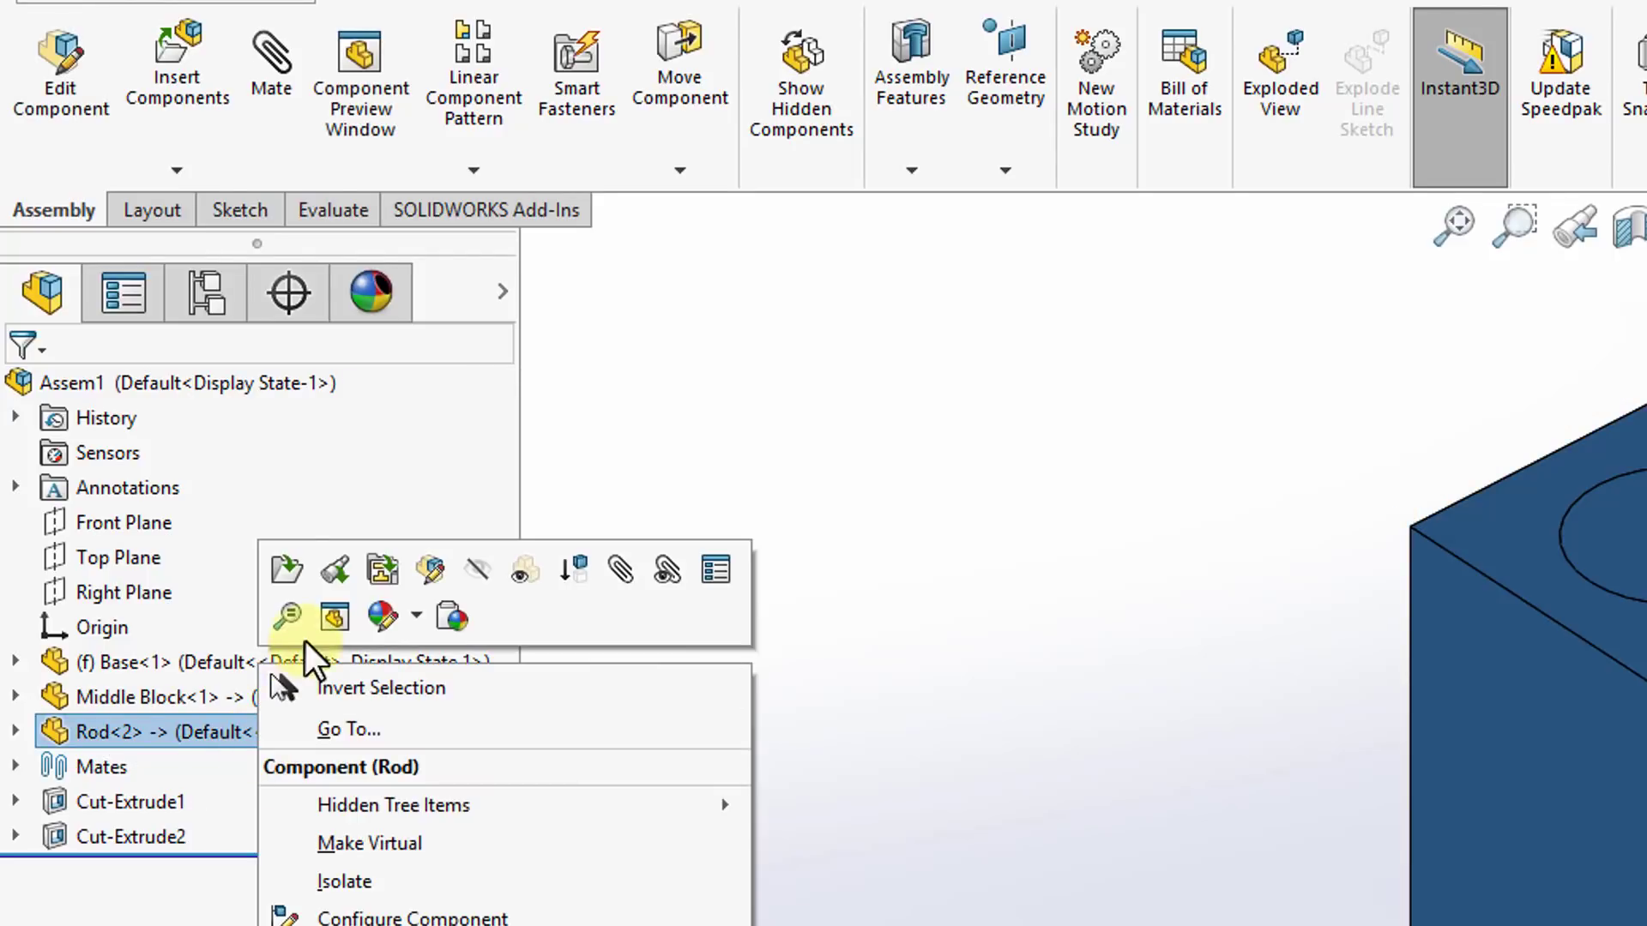
pyautogui.click(279, 568)
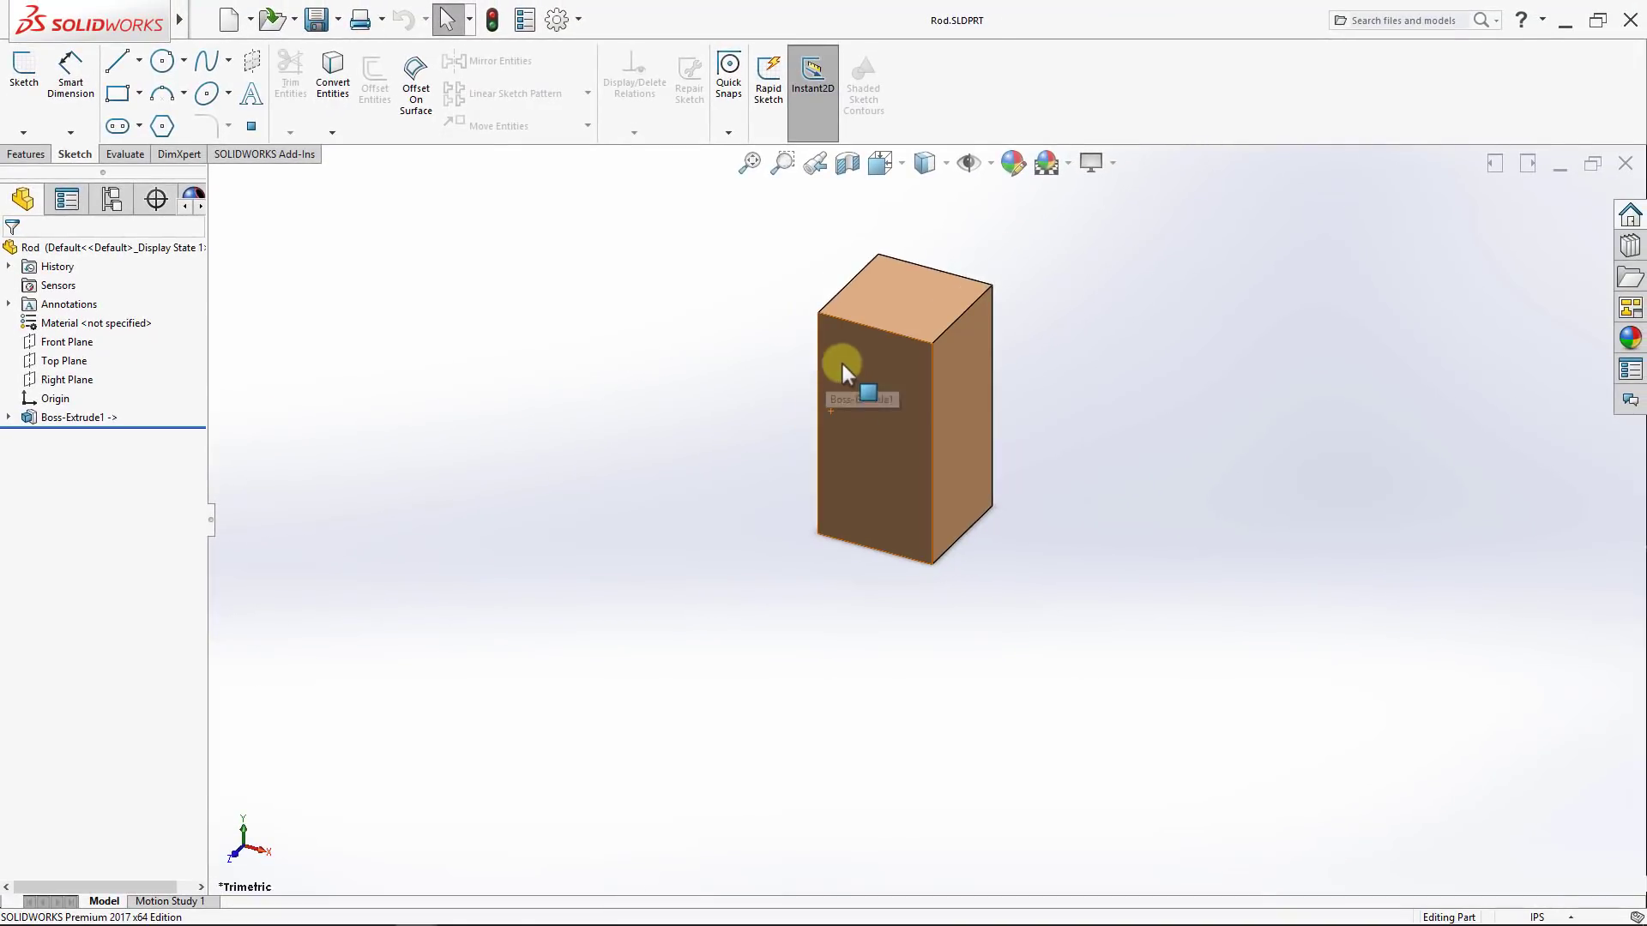
pyautogui.press('f')
pyautogui.moveTo(802, 533); pyautogui.dragTo(867, 499, button='middle')
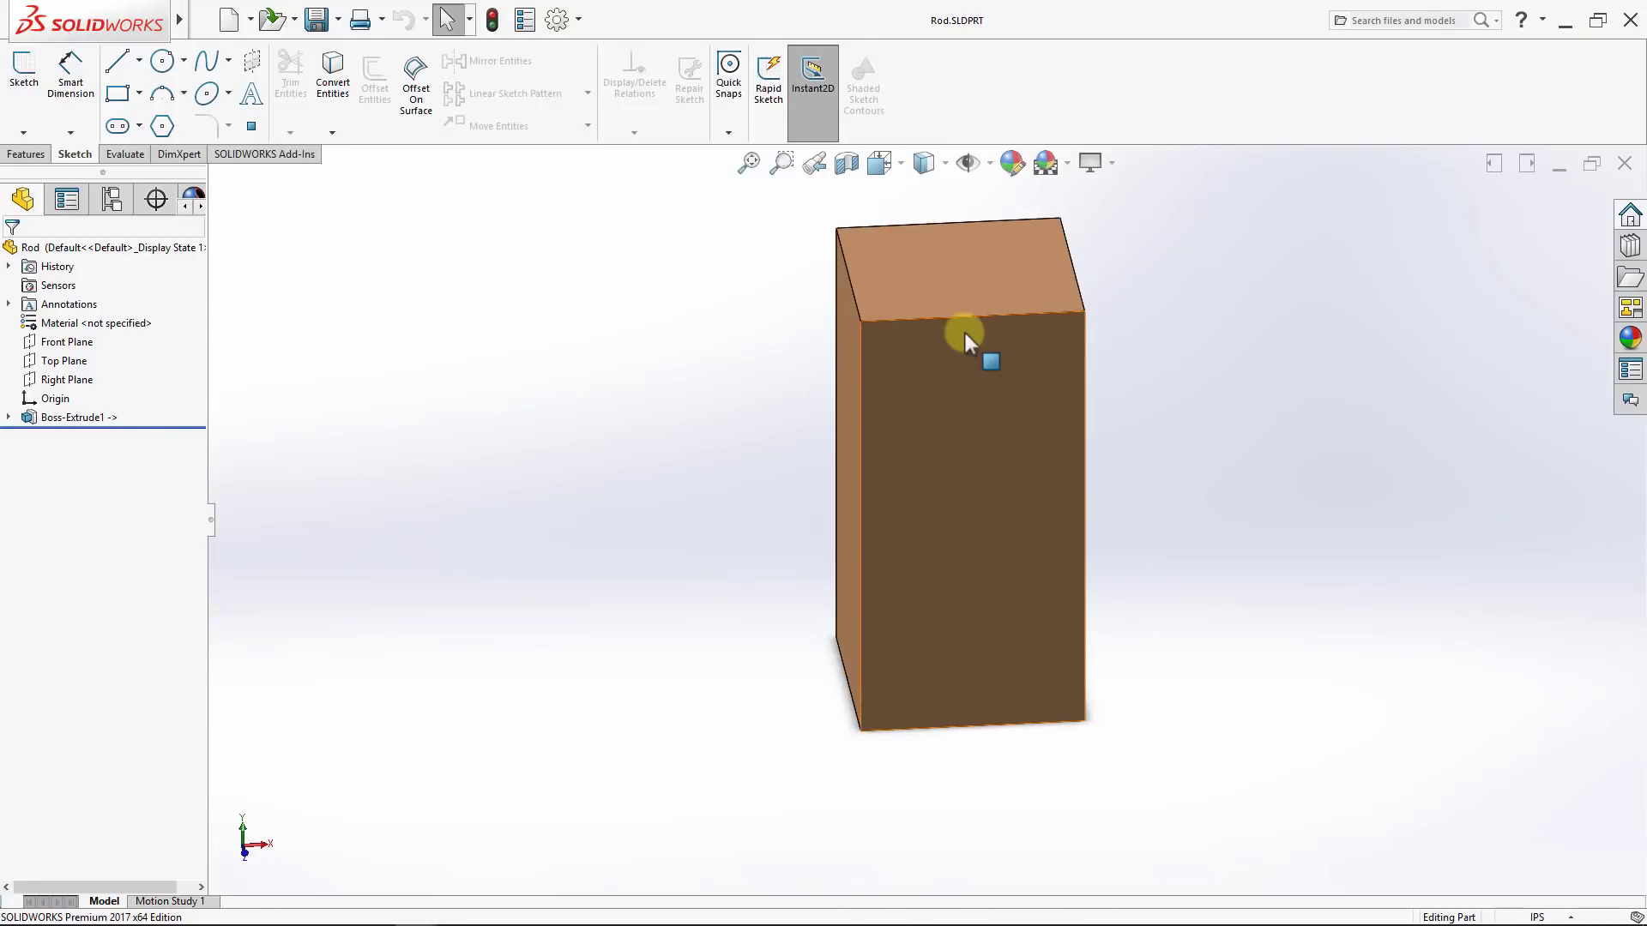
pyautogui.click(1520, 166)
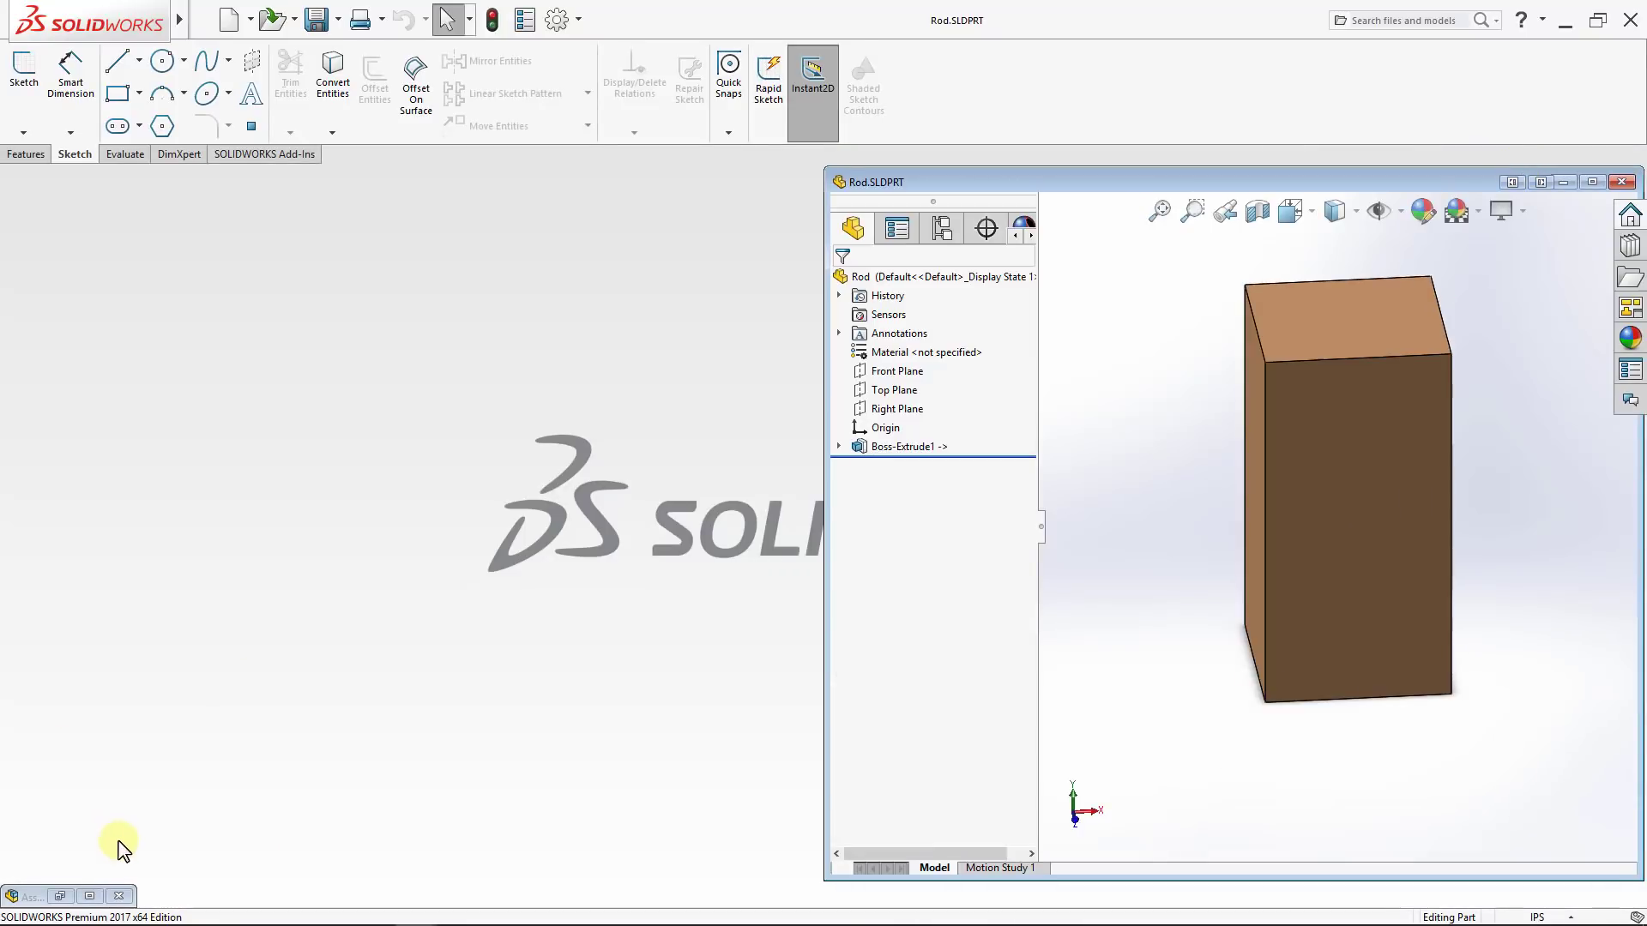
pyautogui.click(103, 898)
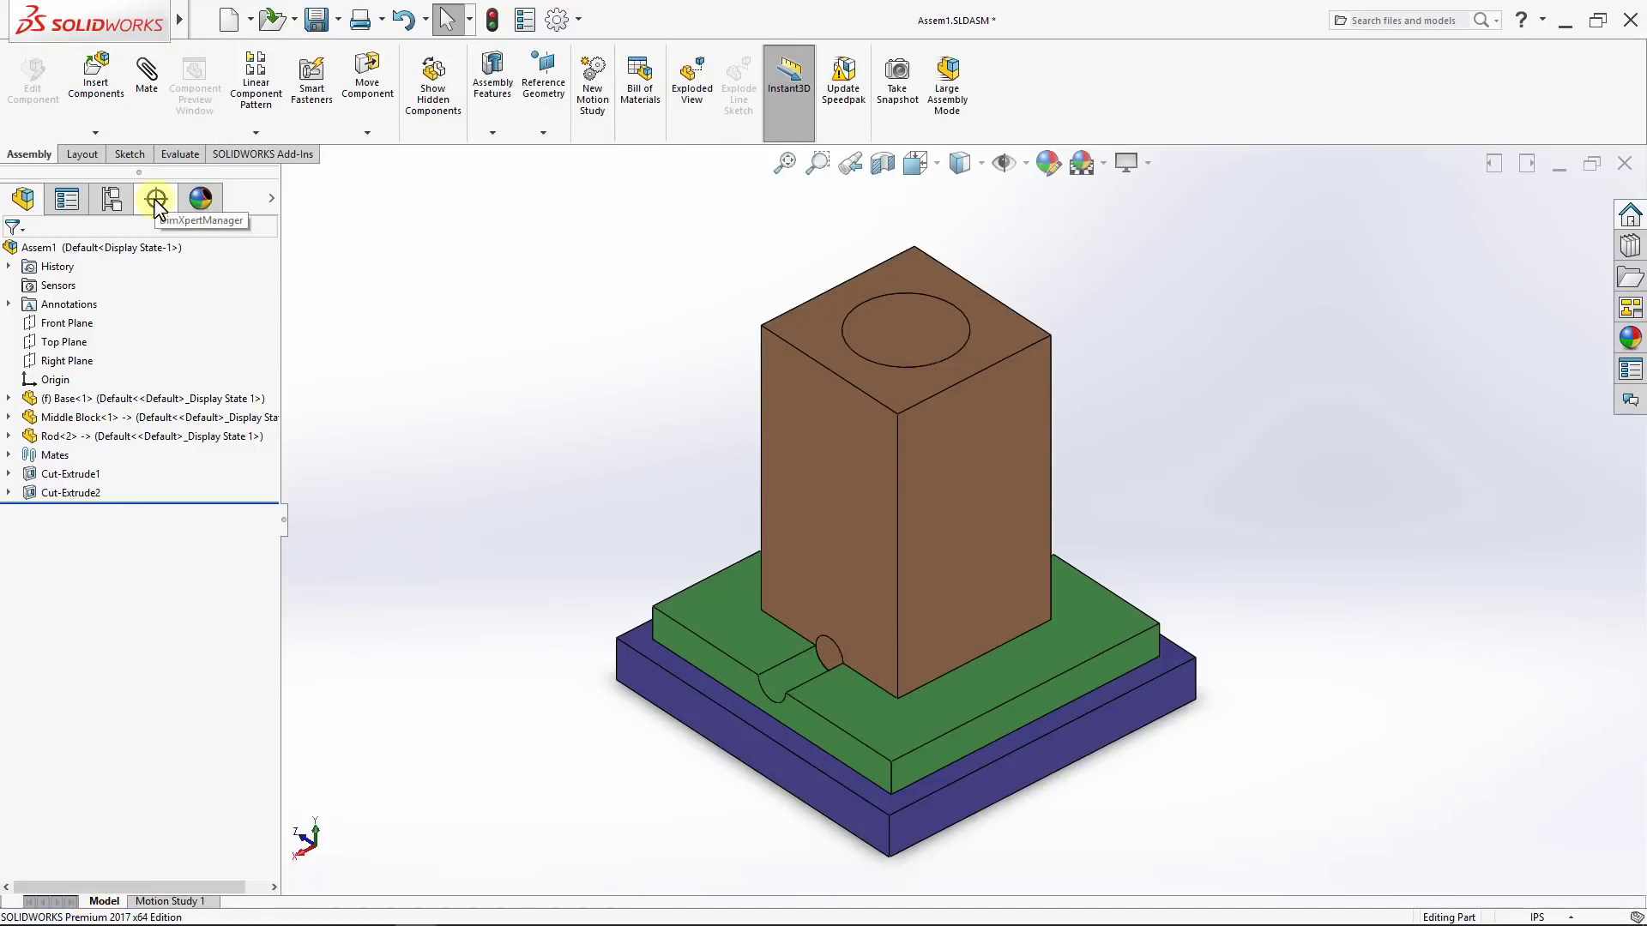
pyautogui.rightClick(72, 436)
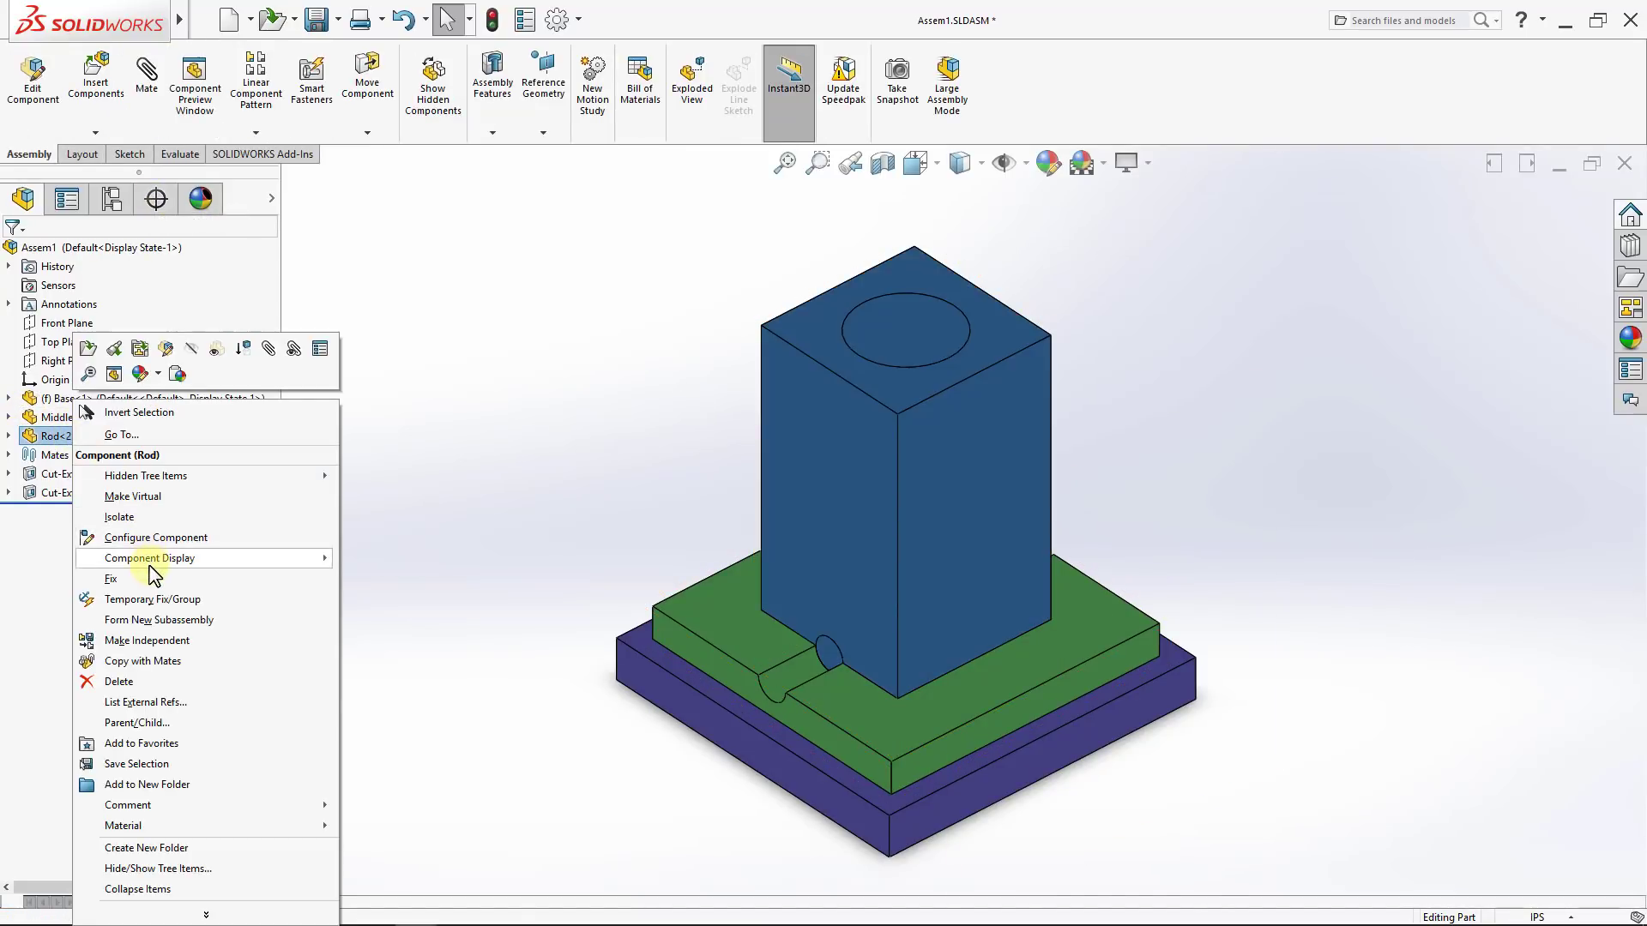
pyautogui.click(147, 517)
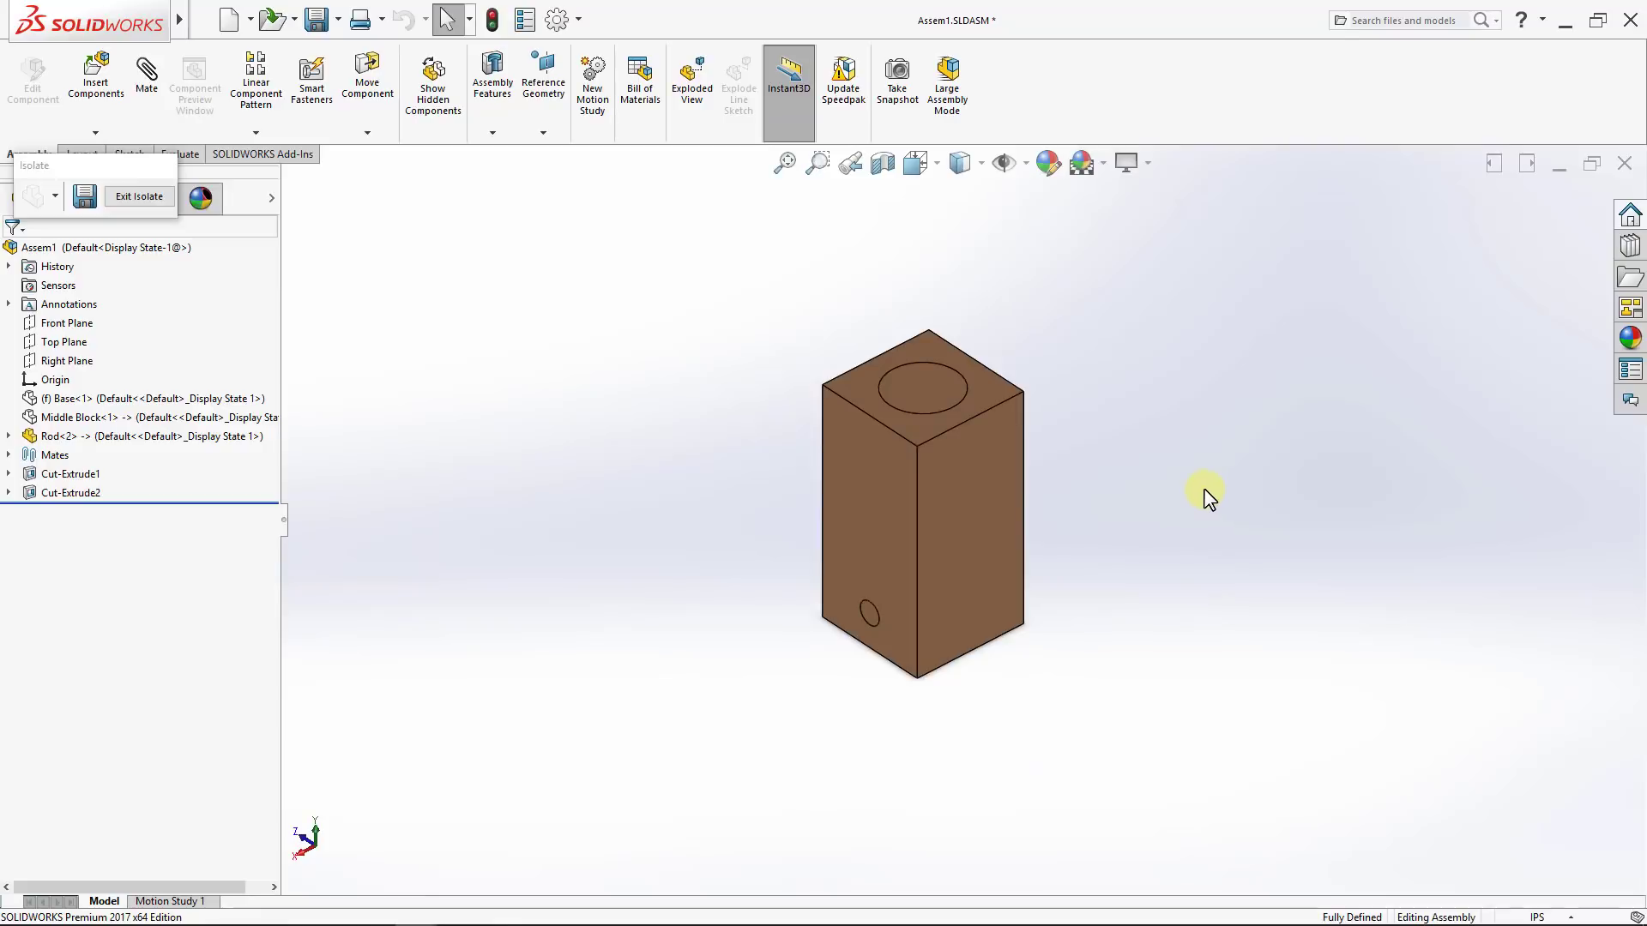
pyautogui.moveTo(1195, 492); pyautogui.dragTo(640, 586, button='middle')
pyautogui.press('Escape')
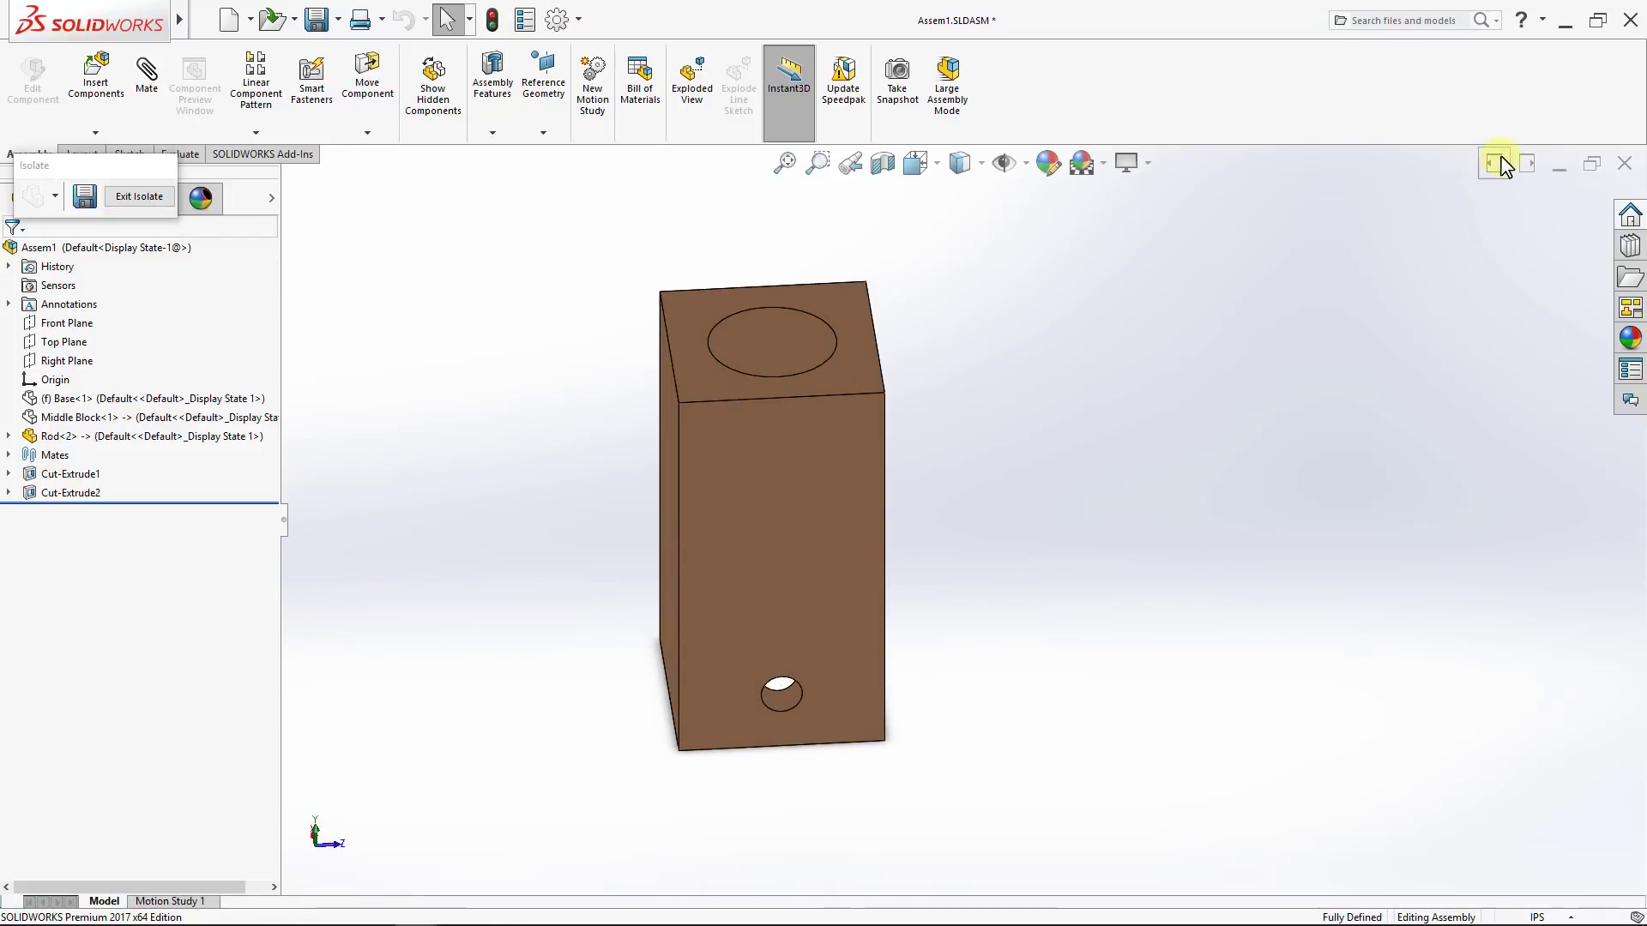
pyautogui.click(1497, 164)
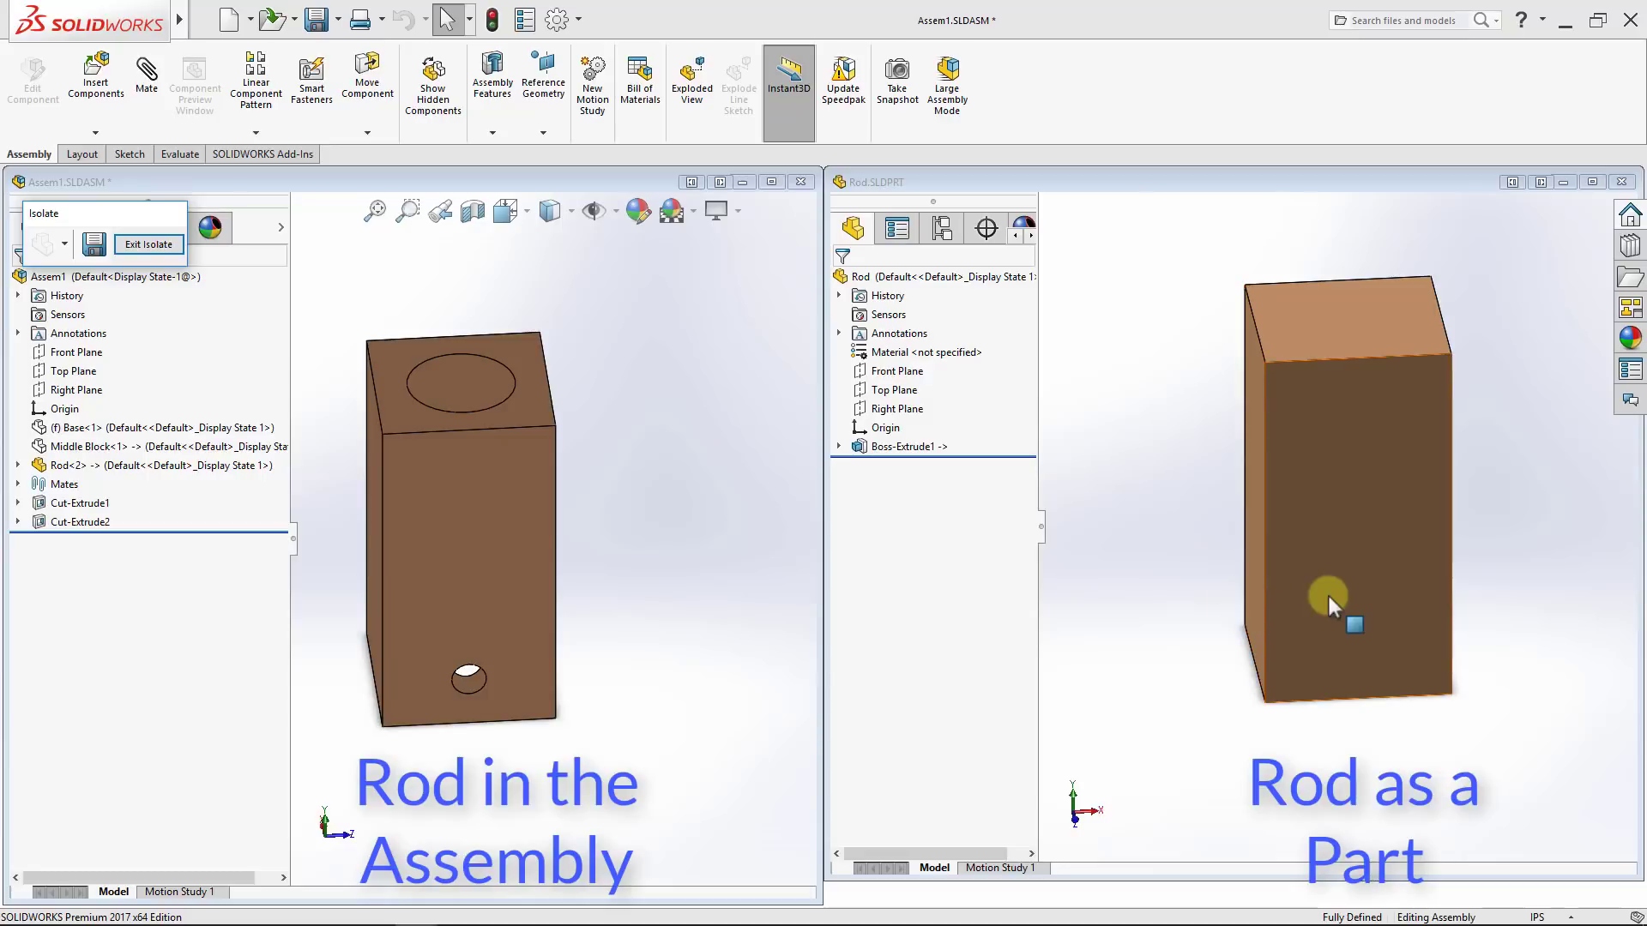
pyautogui.moveTo(1336, 595)
pyautogui.mouseDown(button='middle')
pyautogui.moveTo(1366, 600)
pyautogui.moveTo(1299, 618)
pyautogui.mouseUp(button='middle')
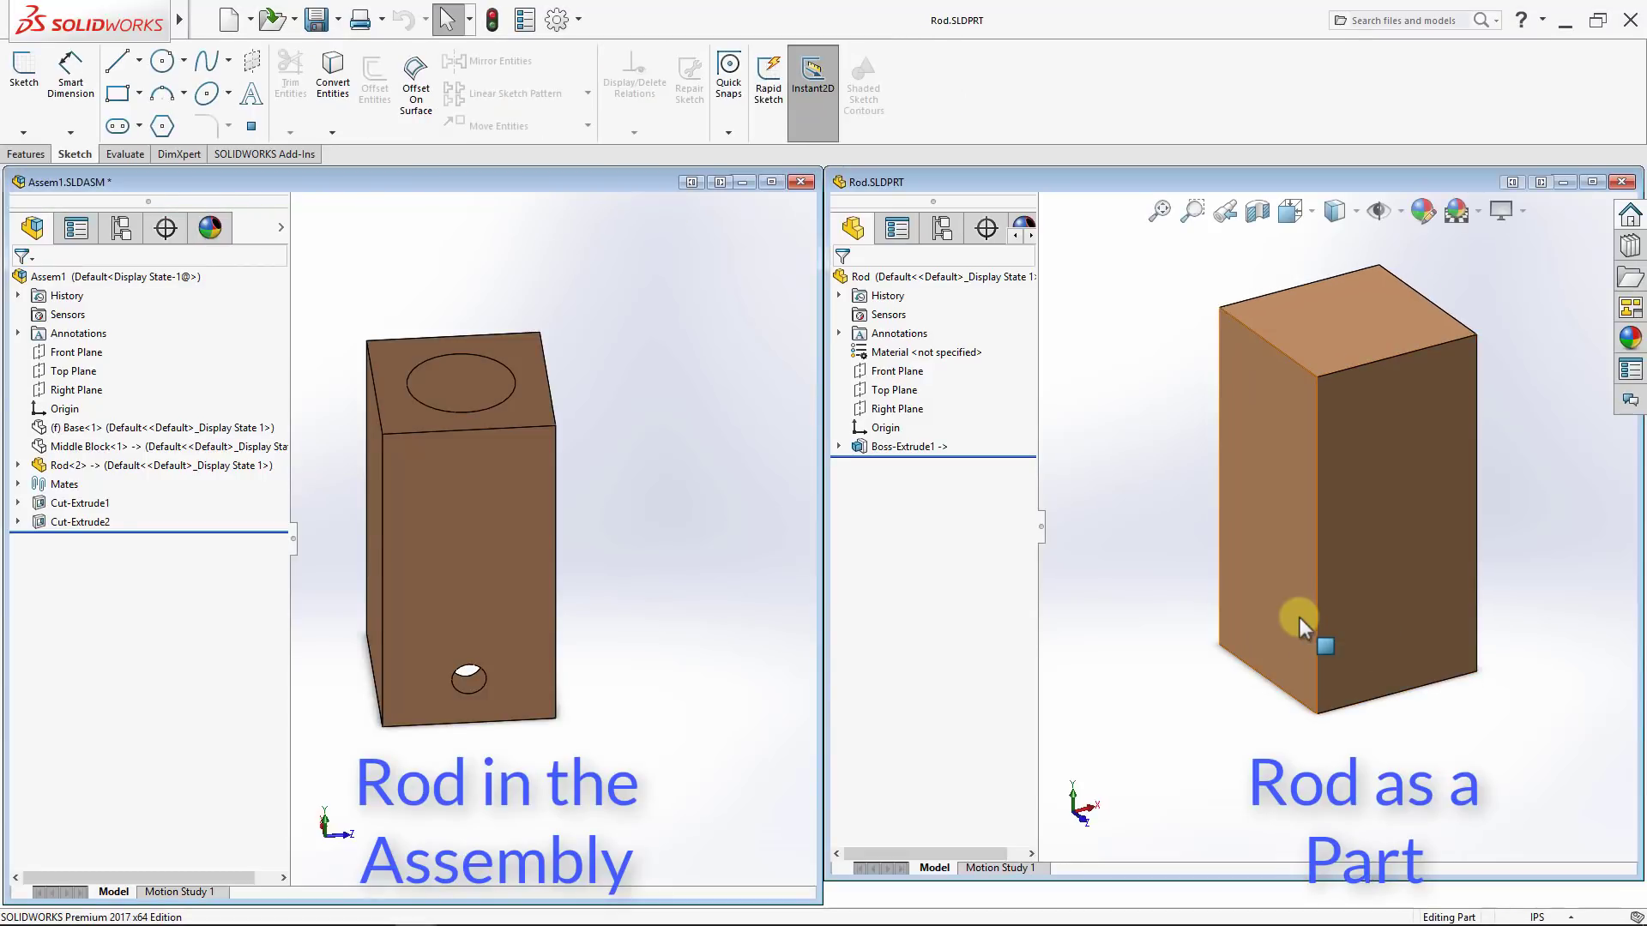
pyautogui.click(771, 182)
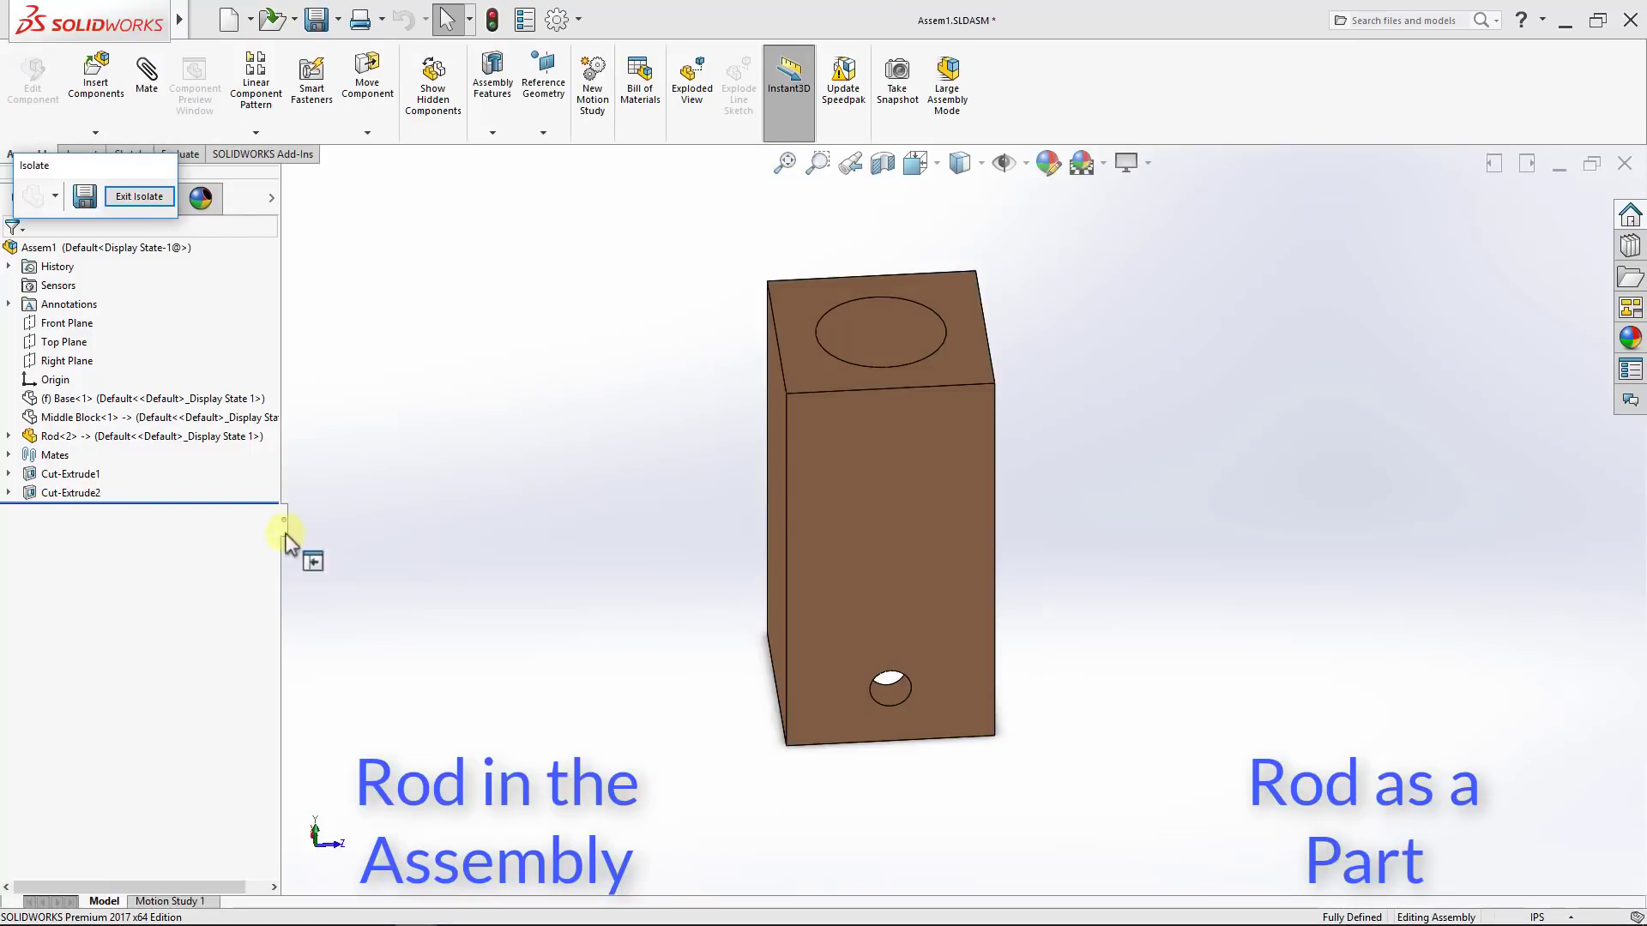
pyautogui.click(139, 197)
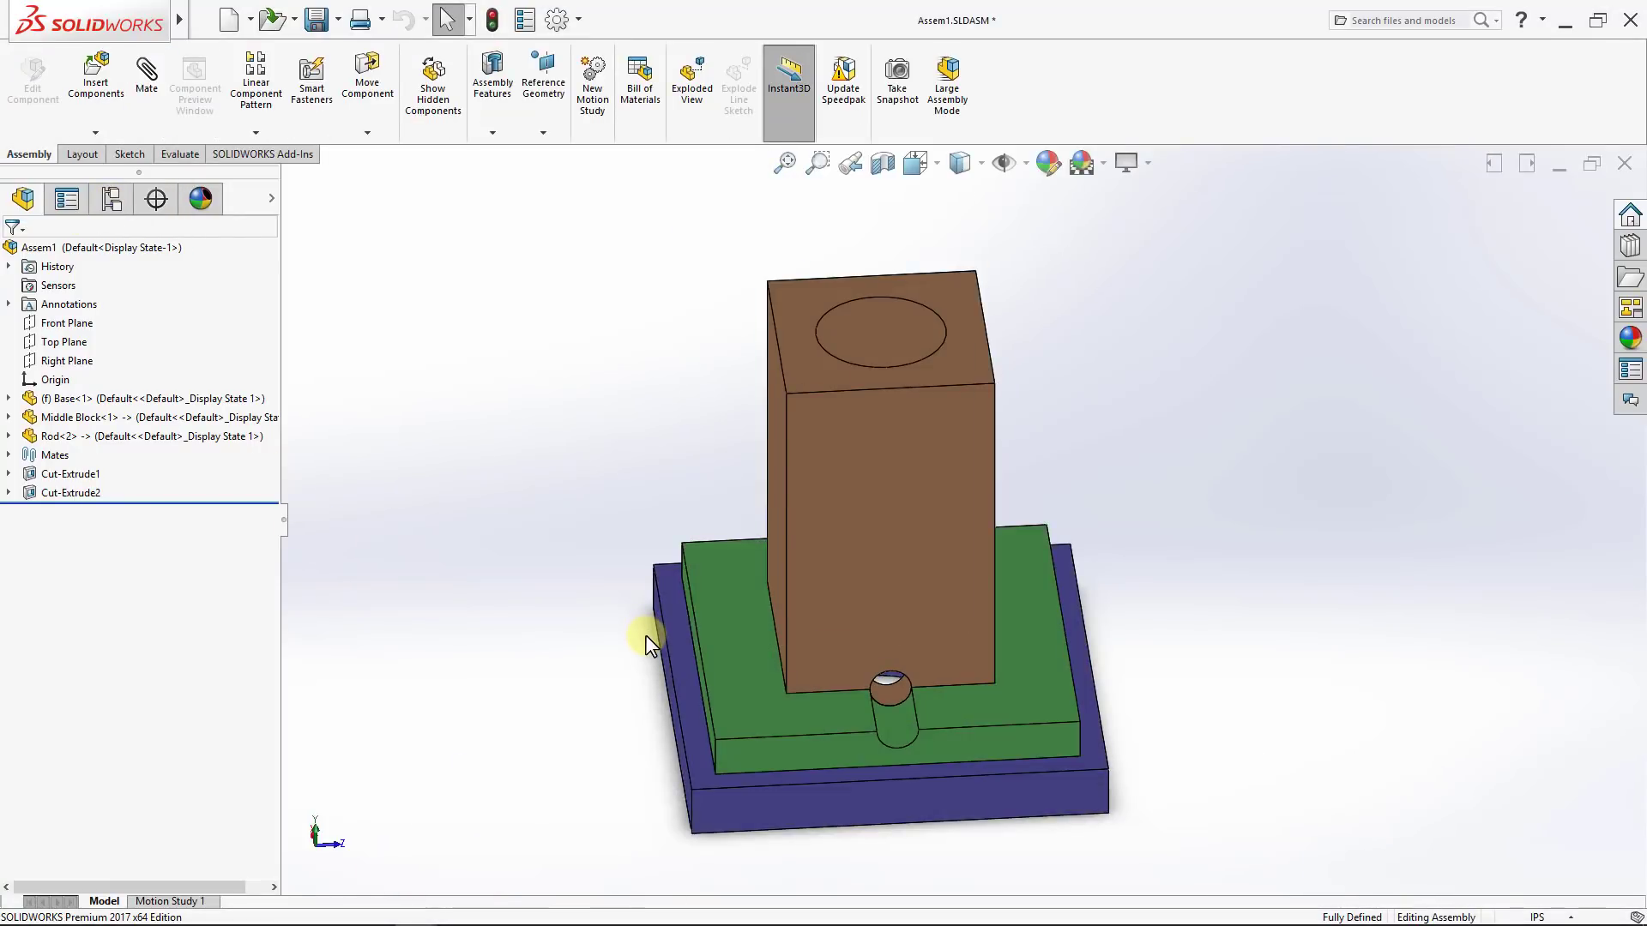
pyautogui.moveTo(645, 634); pyautogui.dragTo(581, 571, button='middle')
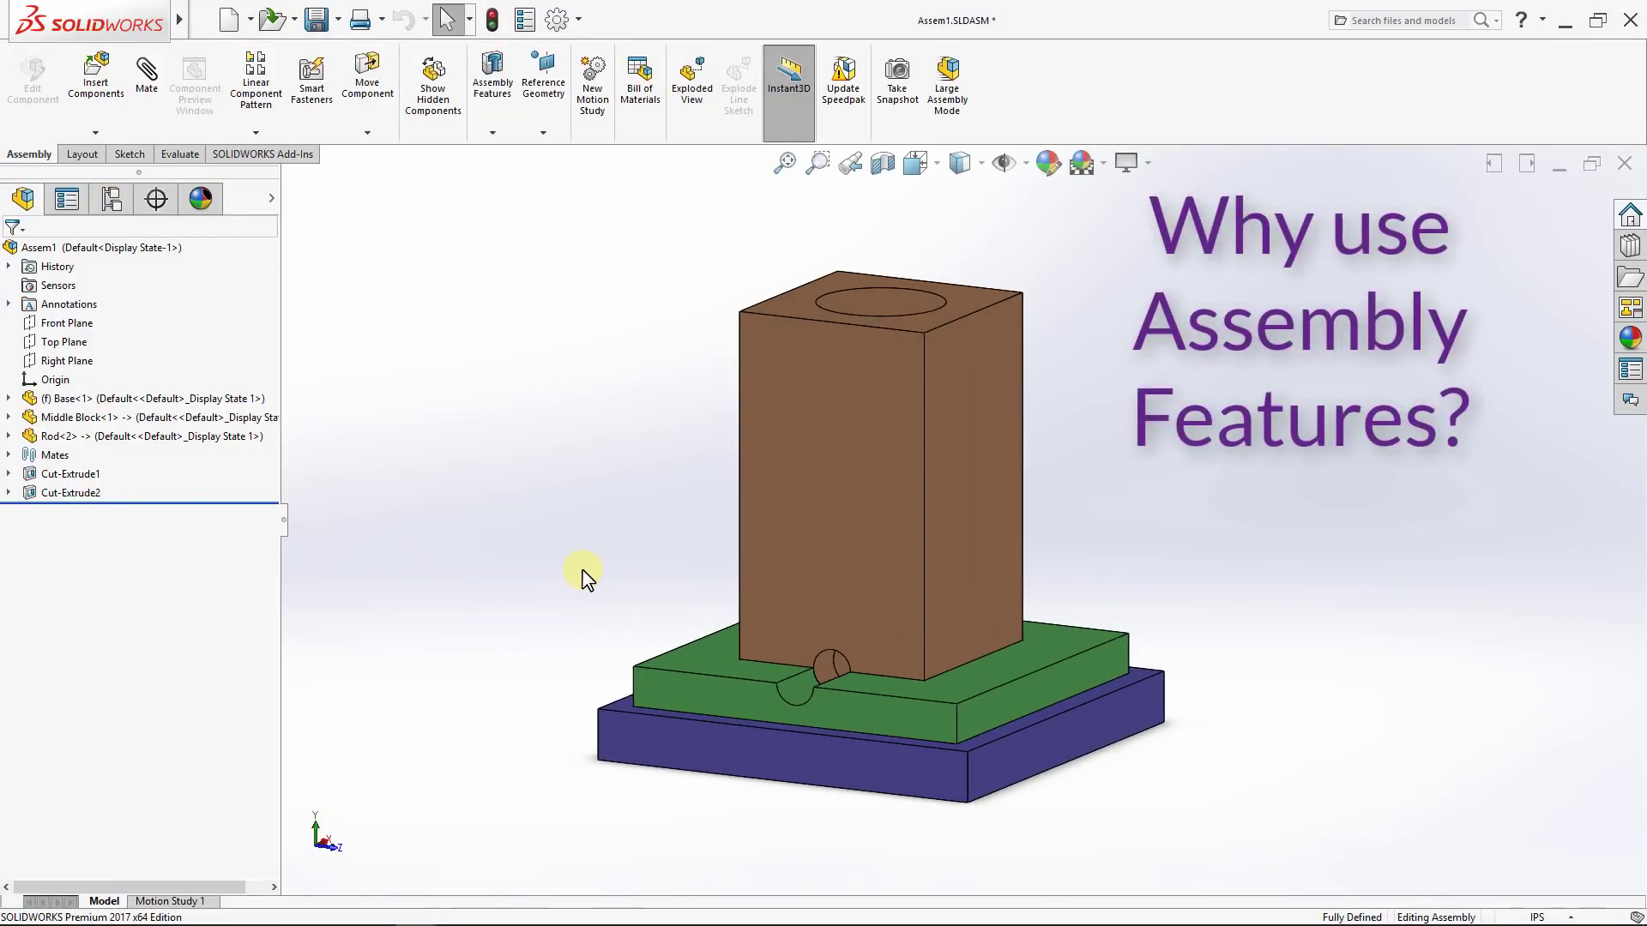